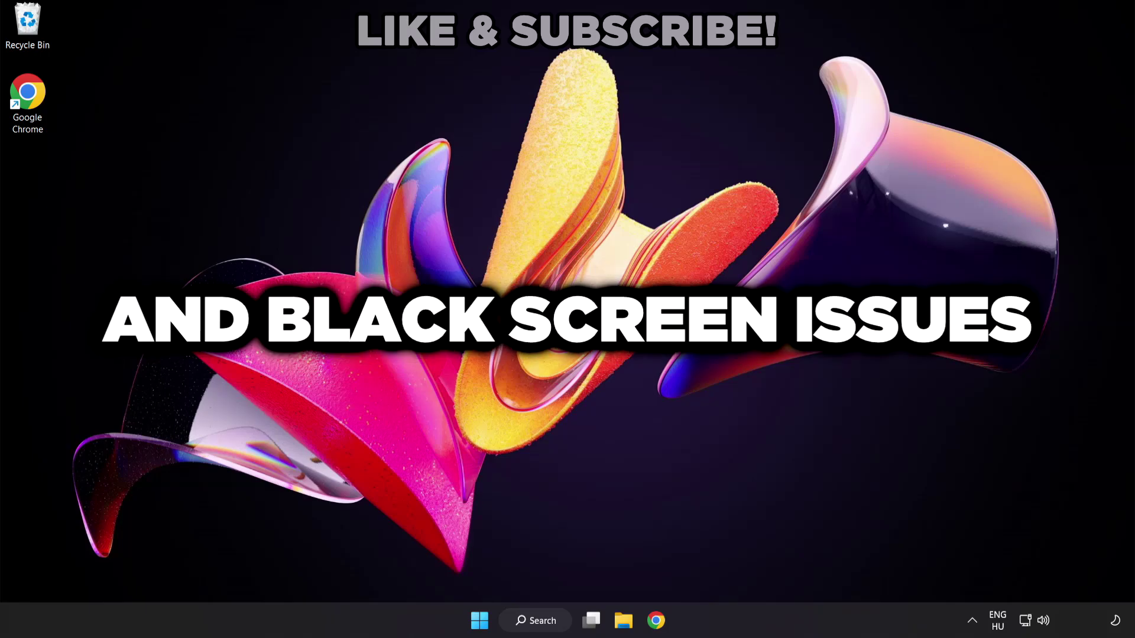
Search Windows for "device manager"
{"action": "left_click", "coordinate": [549, 627]}
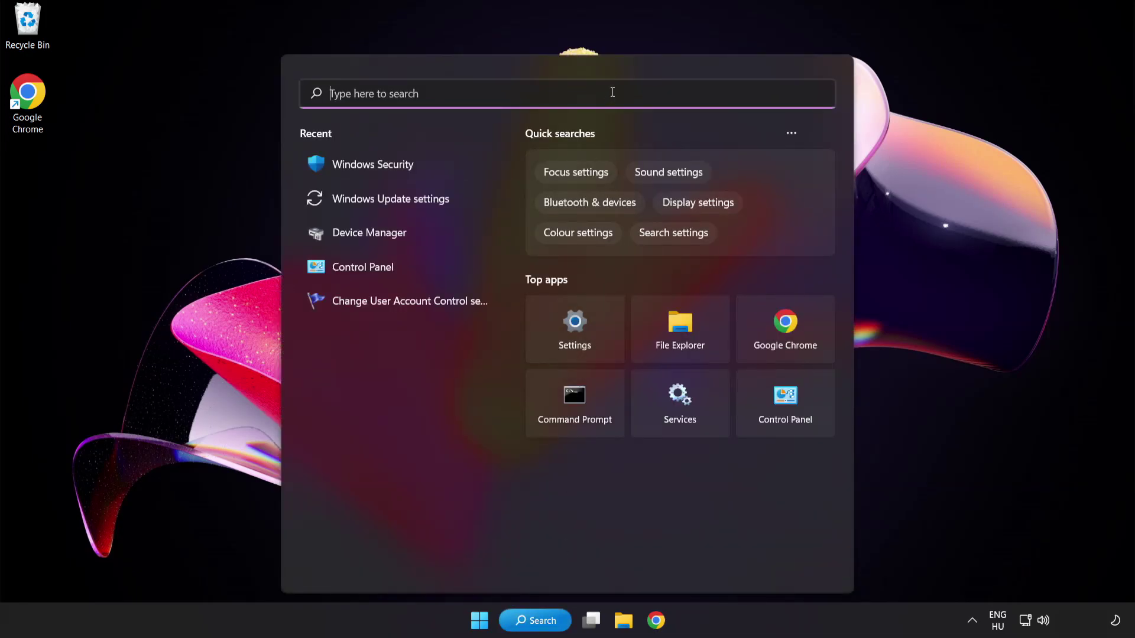
{"action": "type", "text": "device ma"}
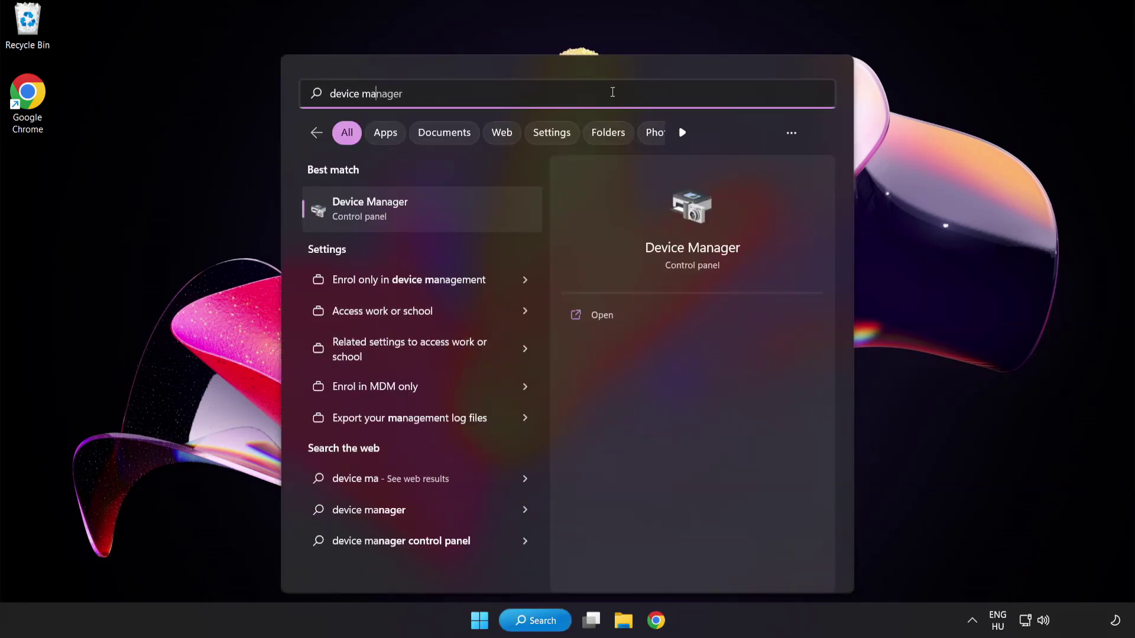
{"action": "type", "text": "nager"}
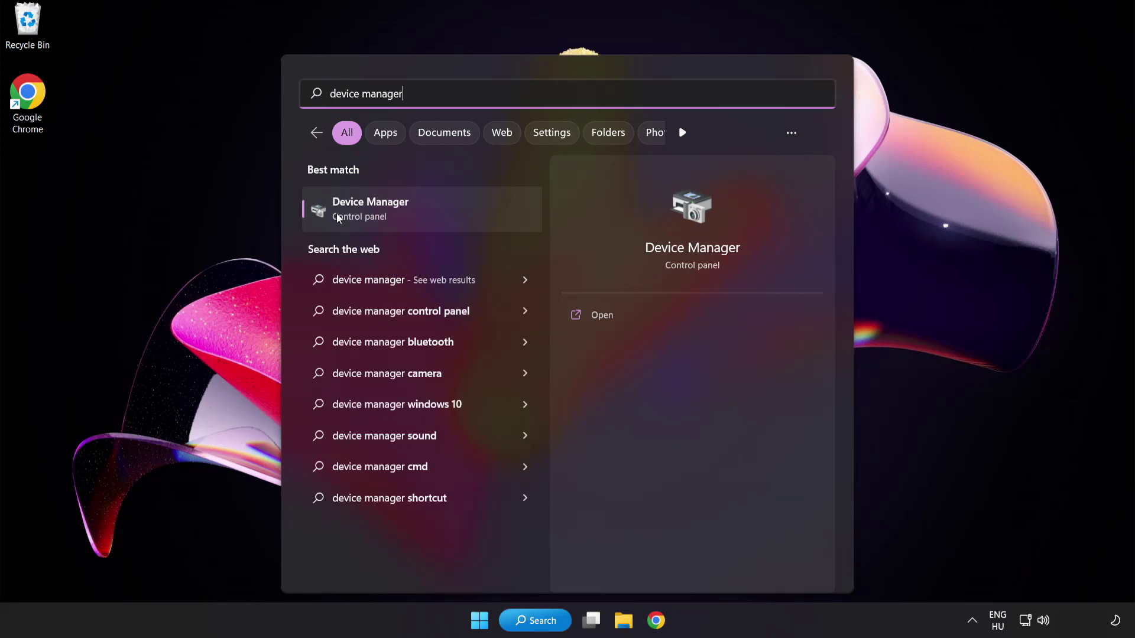
Open Device Manager, expand Display adapters and bring up the VMware SVGA 3D adapter's actions
{"action": "left_click", "coordinate": [453, 214]}
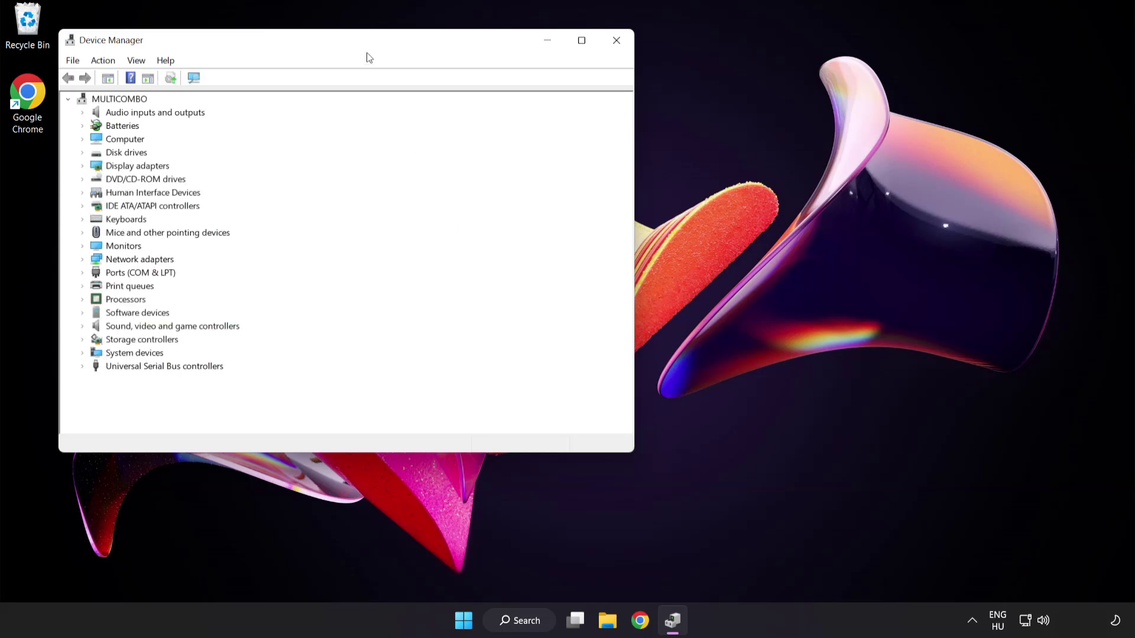
{"action": "left_click_drag", "start_coordinate": [365, 45], "coordinate": [555, 118]}
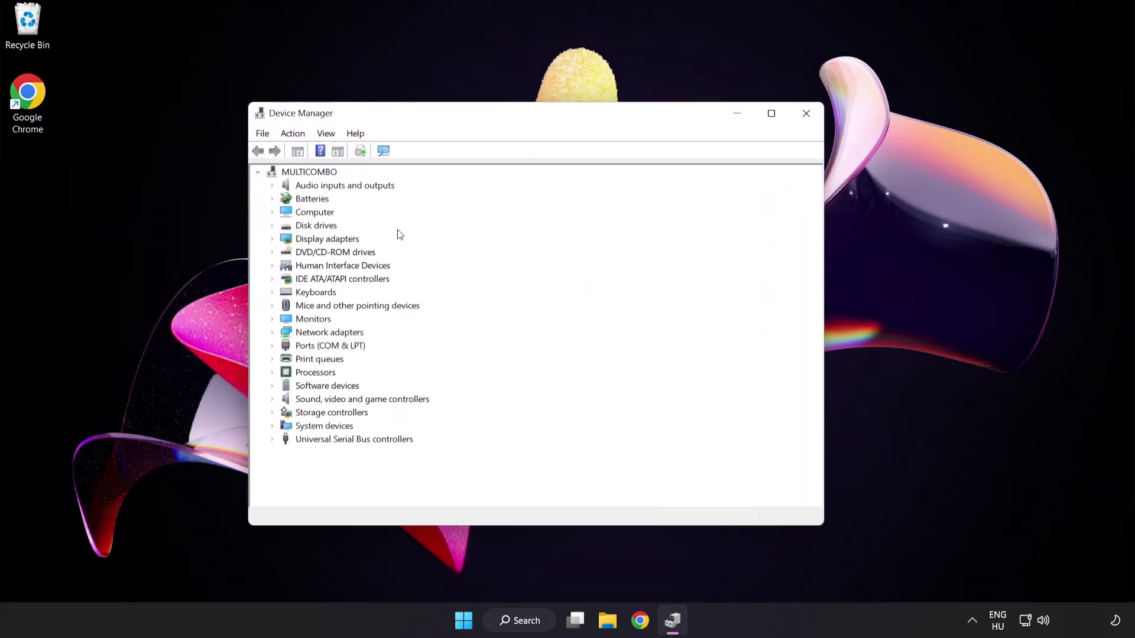
{"action": "left_click", "coordinate": [331, 241]}
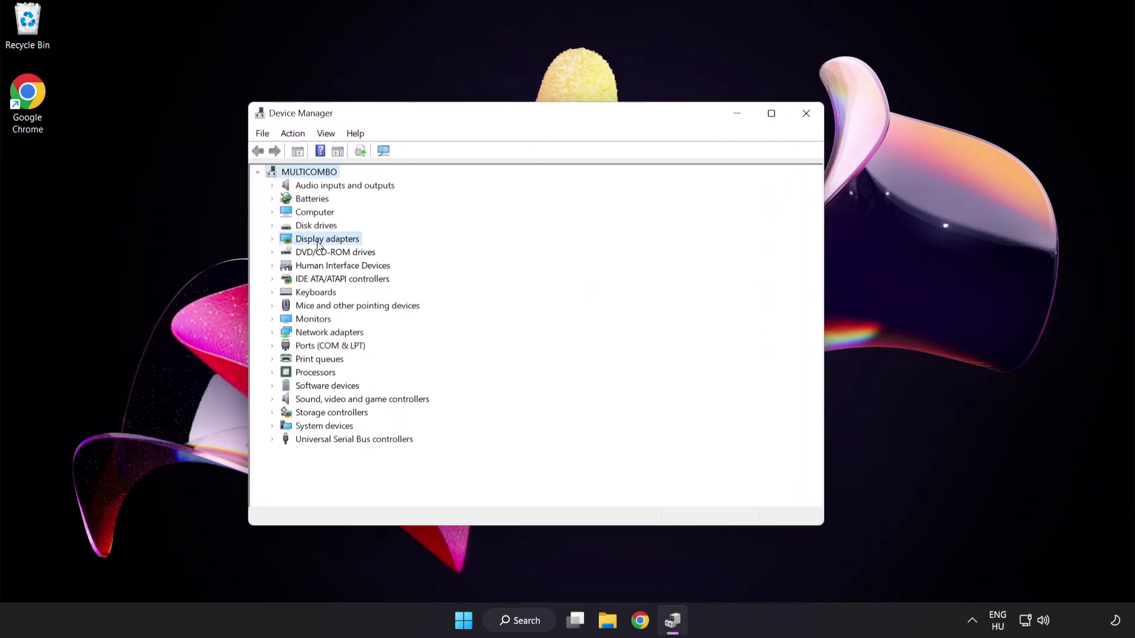
{"action": "left_click", "coordinate": [273, 240]}
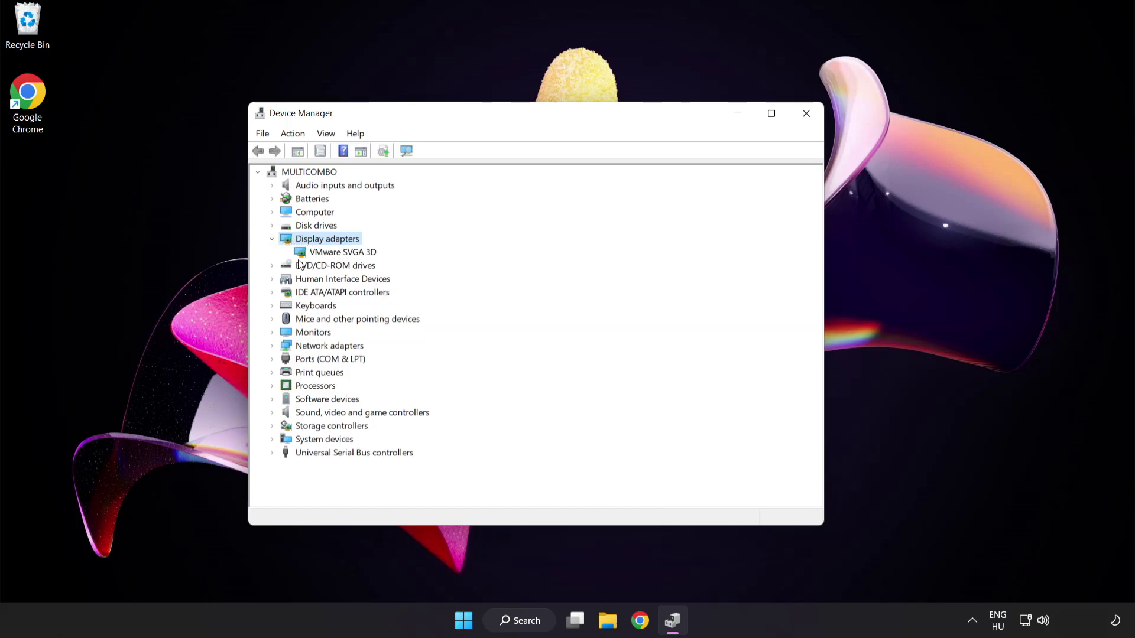
{"action": "left_click", "coordinate": [317, 253]}
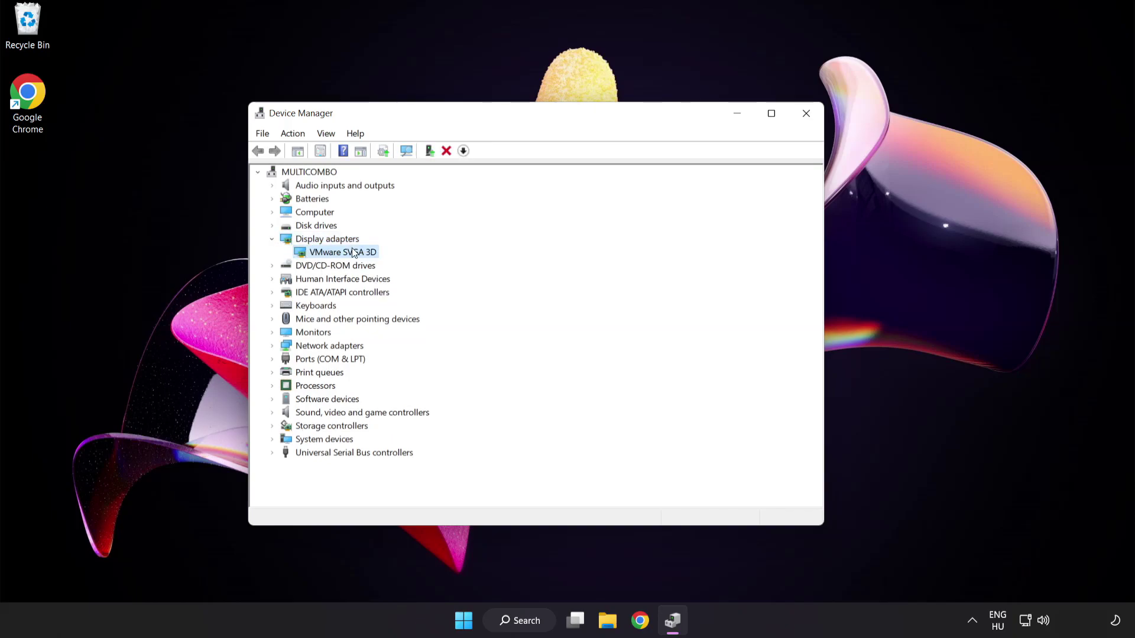
{"action": "right_click", "coordinate": [333, 252]}
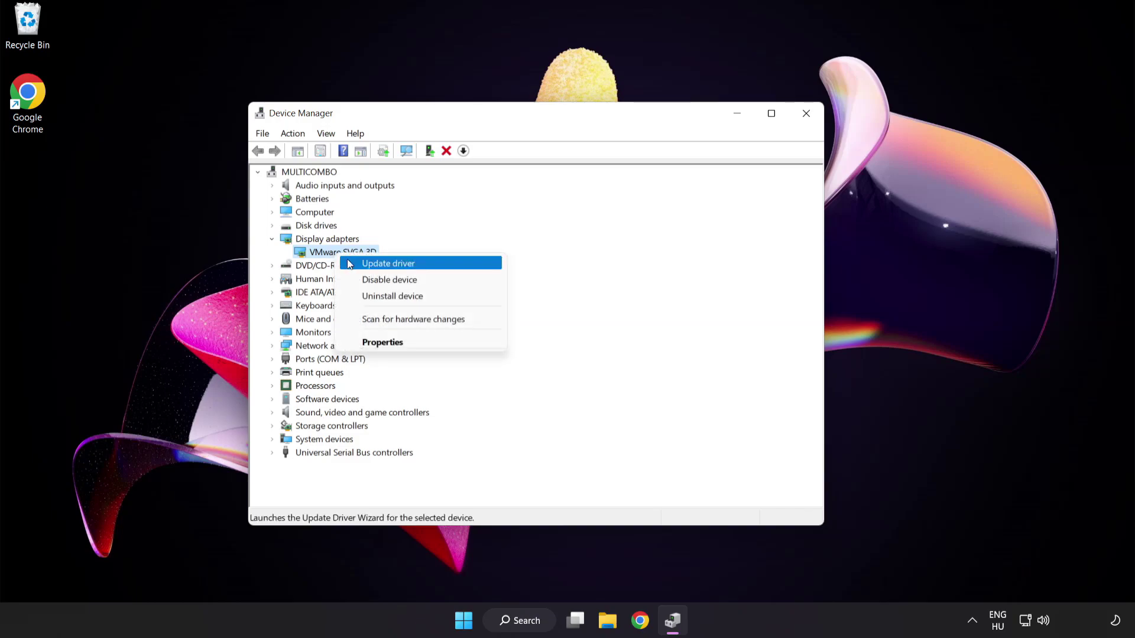
Search automatically for a VMware SVGA 3D driver, confirm the best one is installed, and close
{"action": "left_click", "coordinate": [435, 265]}
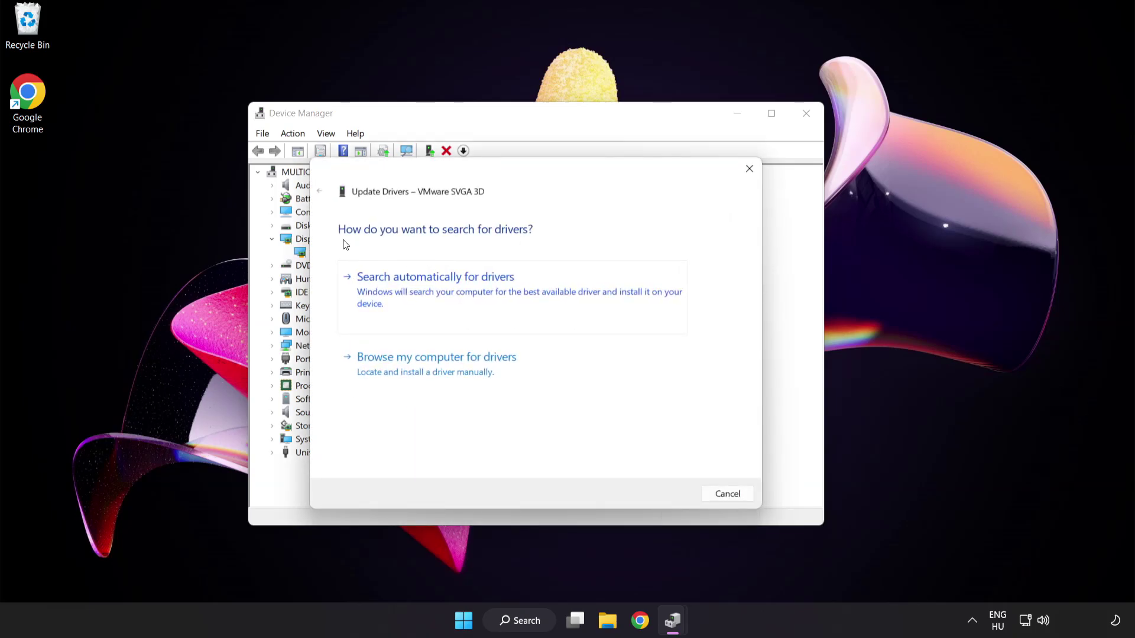
{"action": "left_click", "coordinate": [495, 293]}
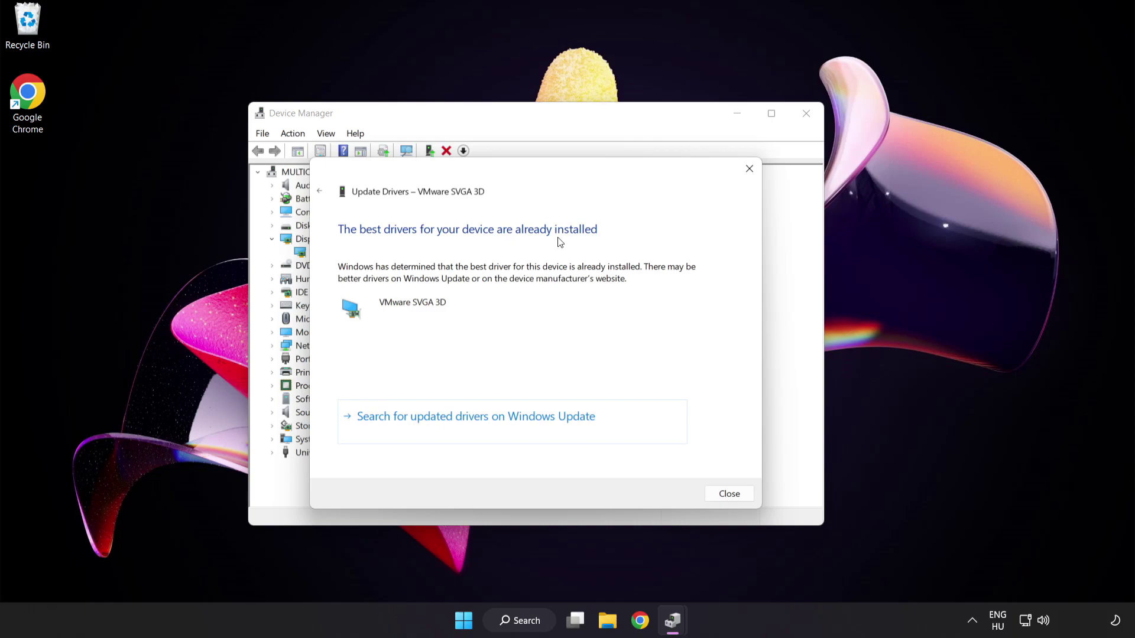
{"action": "left_click", "coordinate": [726, 497]}
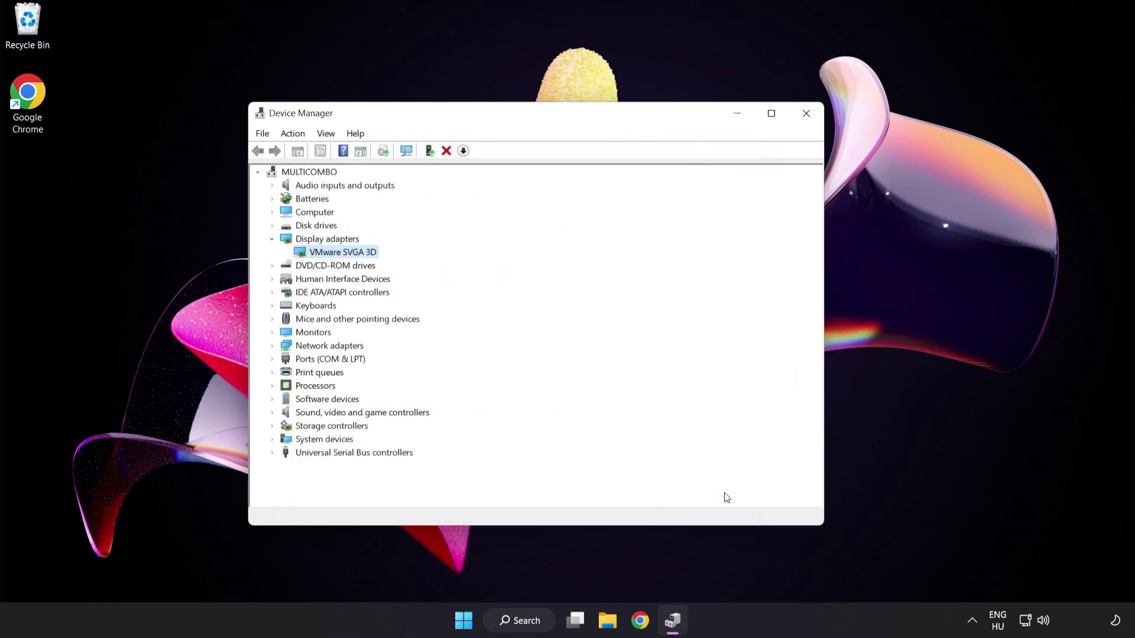
Close Device Manager and search Windows for "update"
{"action": "left_click", "coordinate": [806, 118]}
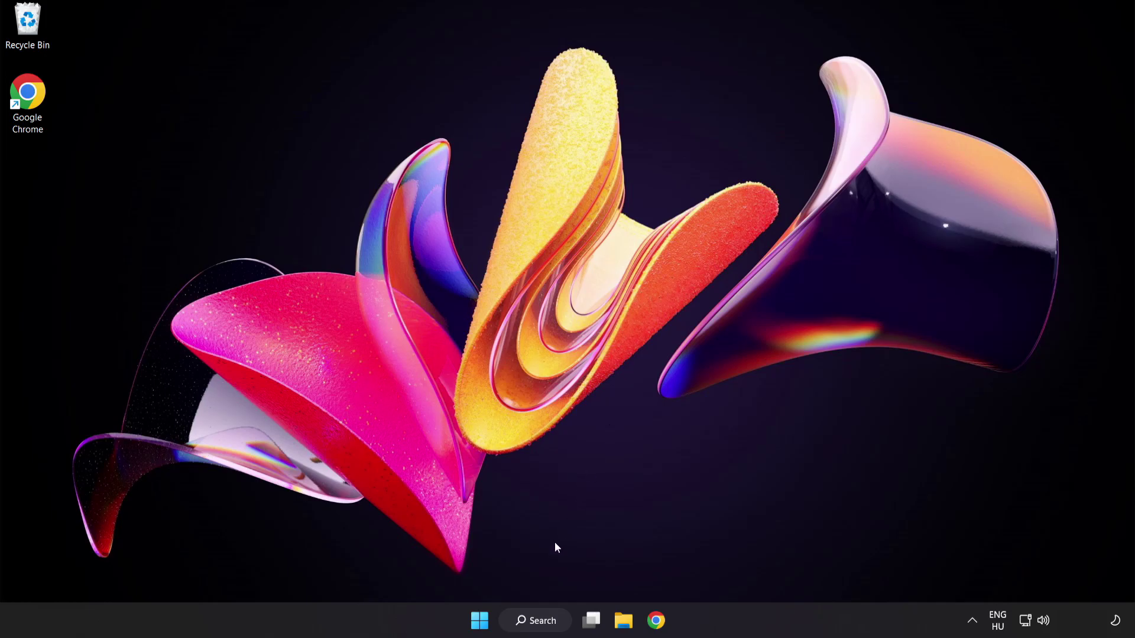
{"action": "left_click", "coordinate": [552, 624]}
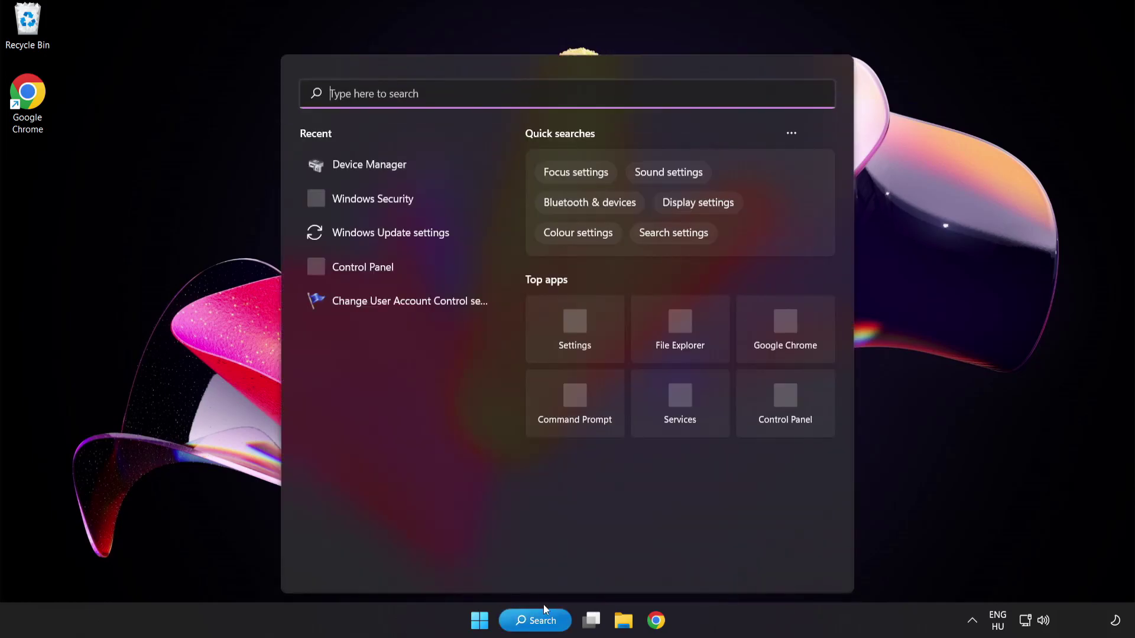
{"action": "type", "text": "u"}
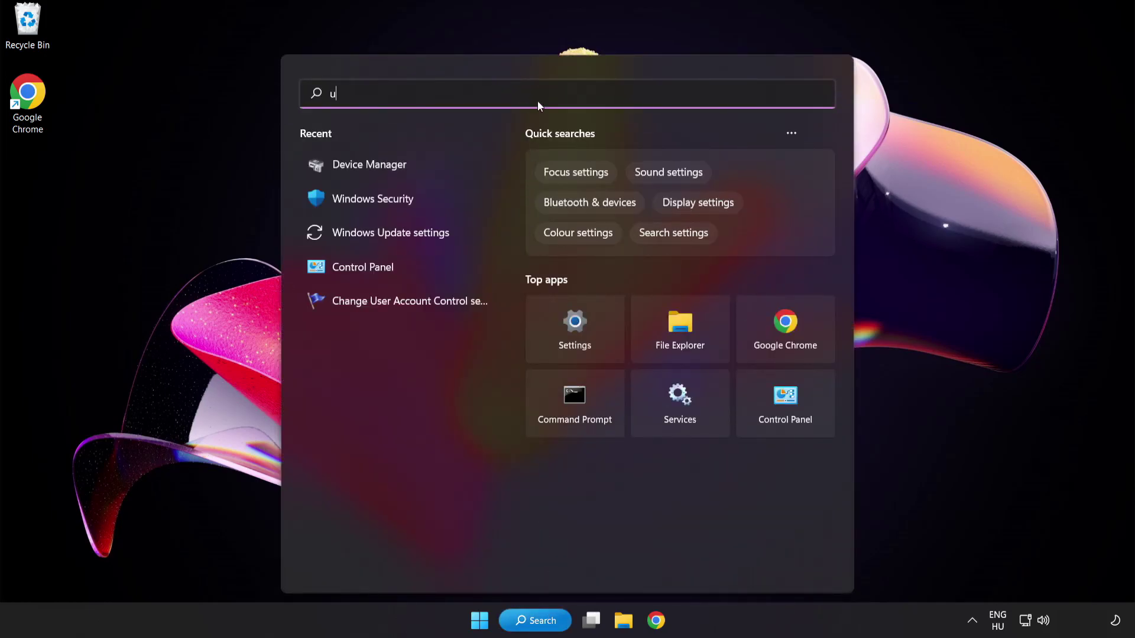
{"action": "type", "text": "pdate"}
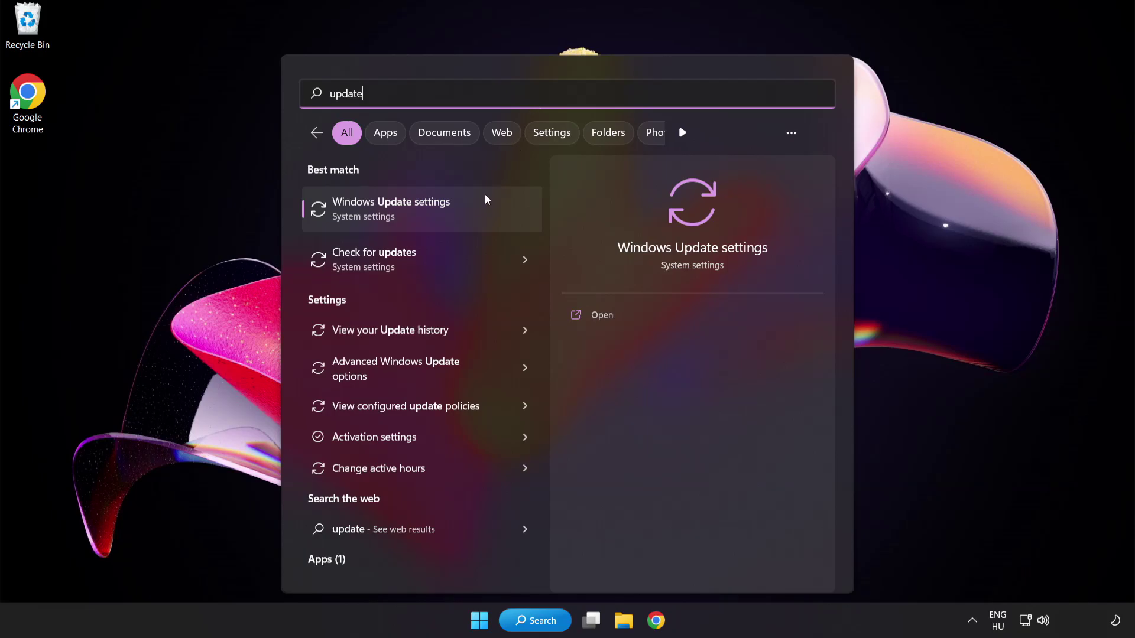
Check Windows Update, confirm the PC is up to date, and close Settings
{"action": "left_click", "coordinate": [434, 218]}
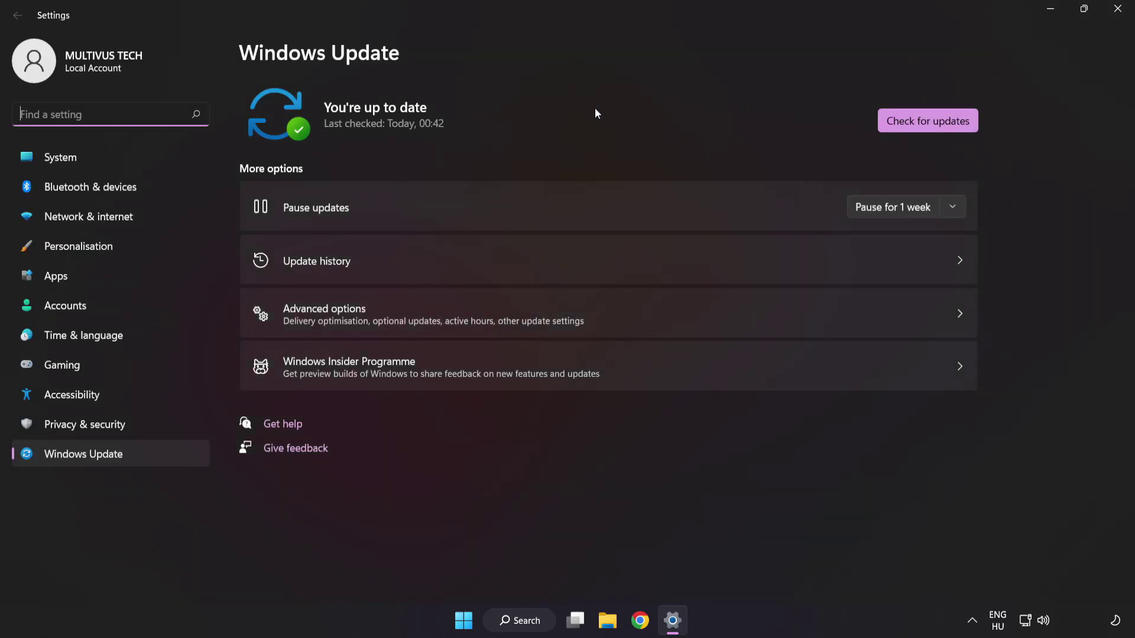
{"action": "left_click", "coordinate": [924, 128]}
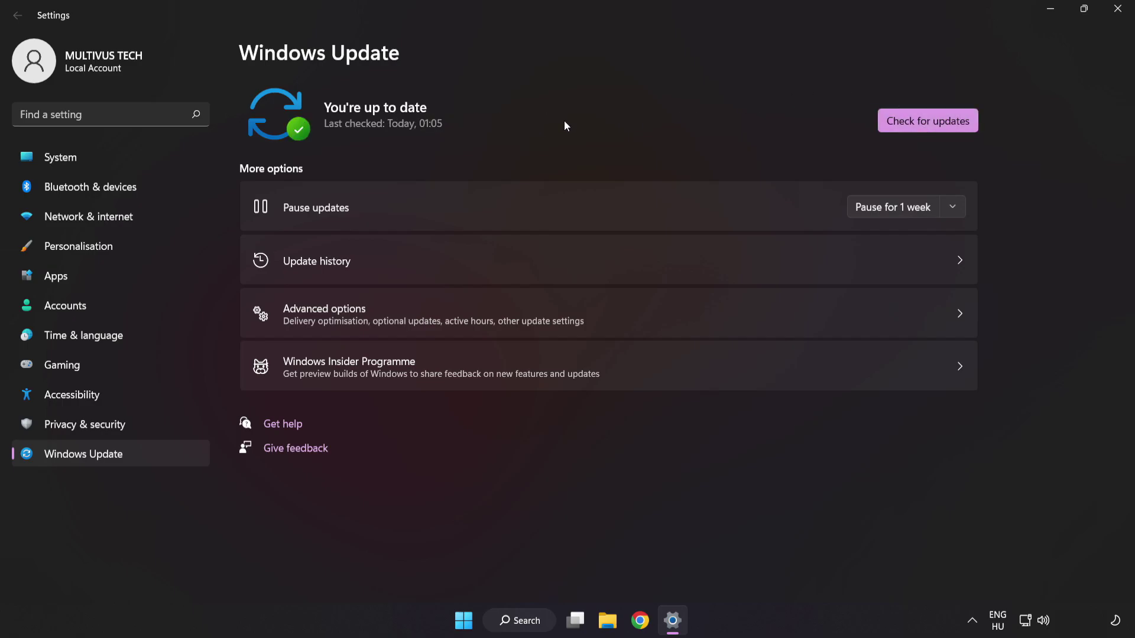
{"action": "left_click", "coordinate": [1116, 16]}
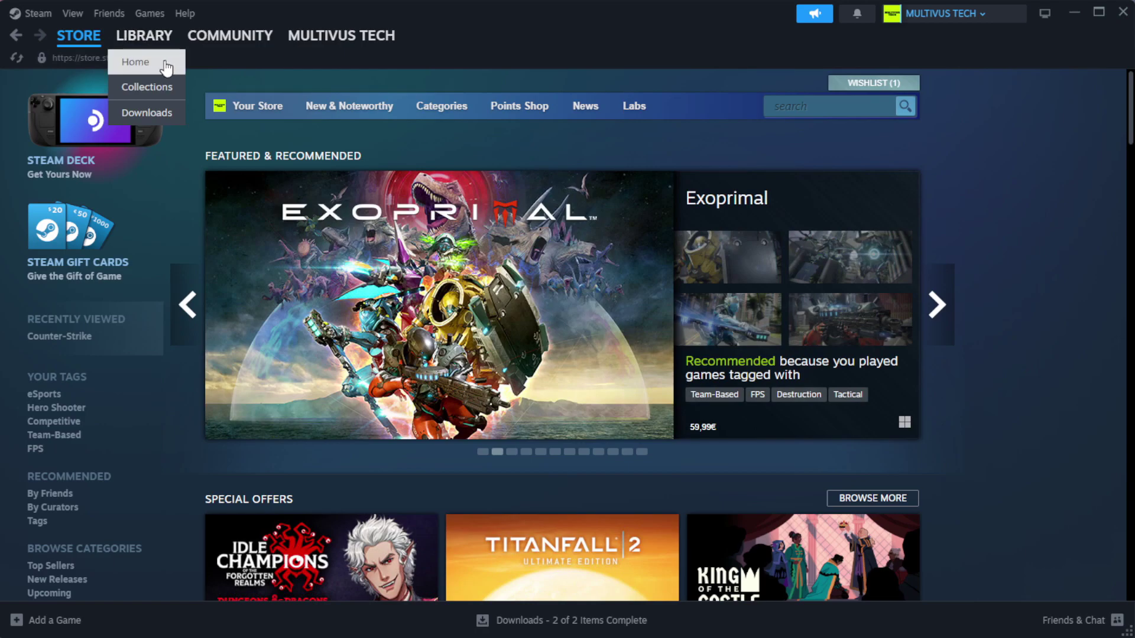
In Steam's Library home, bring up the options menu for YOUR NOT WORKING GAME
{"action": "left_click", "coordinate": [160, 61]}
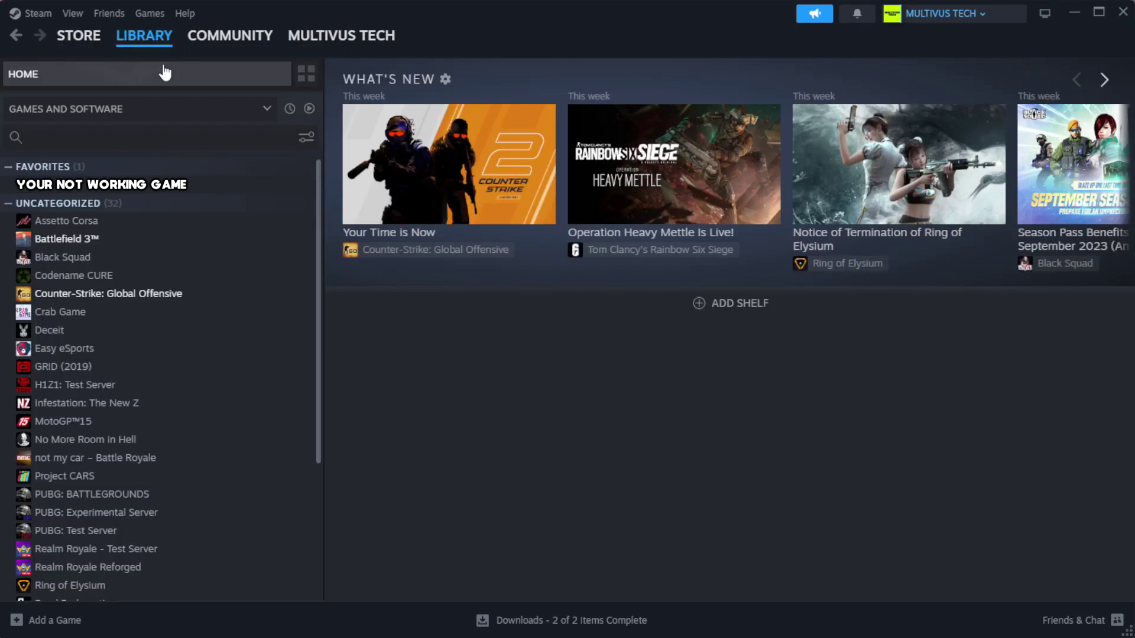
{"action": "right_click", "coordinate": [280, 187]}
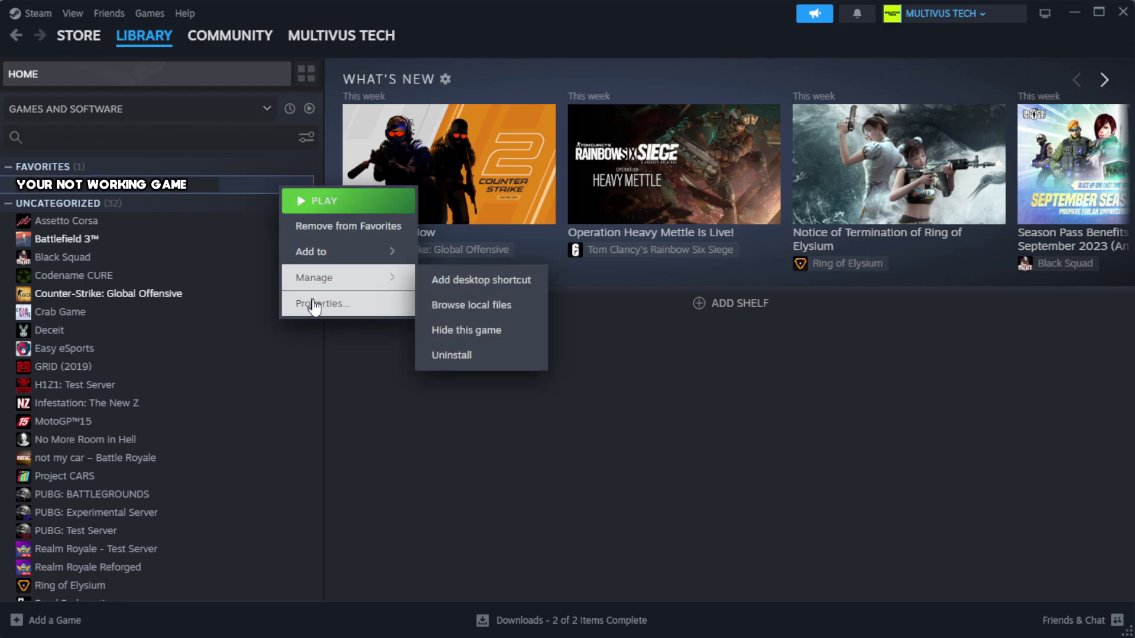
Verify the integrity of YOUR NOT WORKING GAME's installed files from its Properties
{"action": "left_click", "coordinate": [354, 308]}
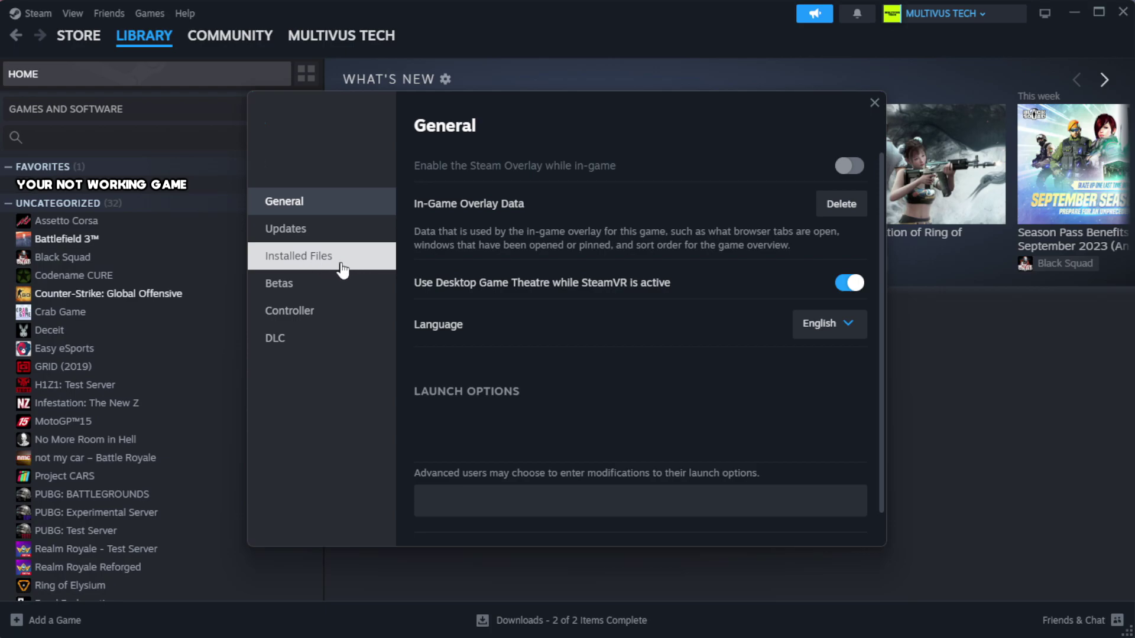
{"action": "left_click", "coordinate": [373, 269]}
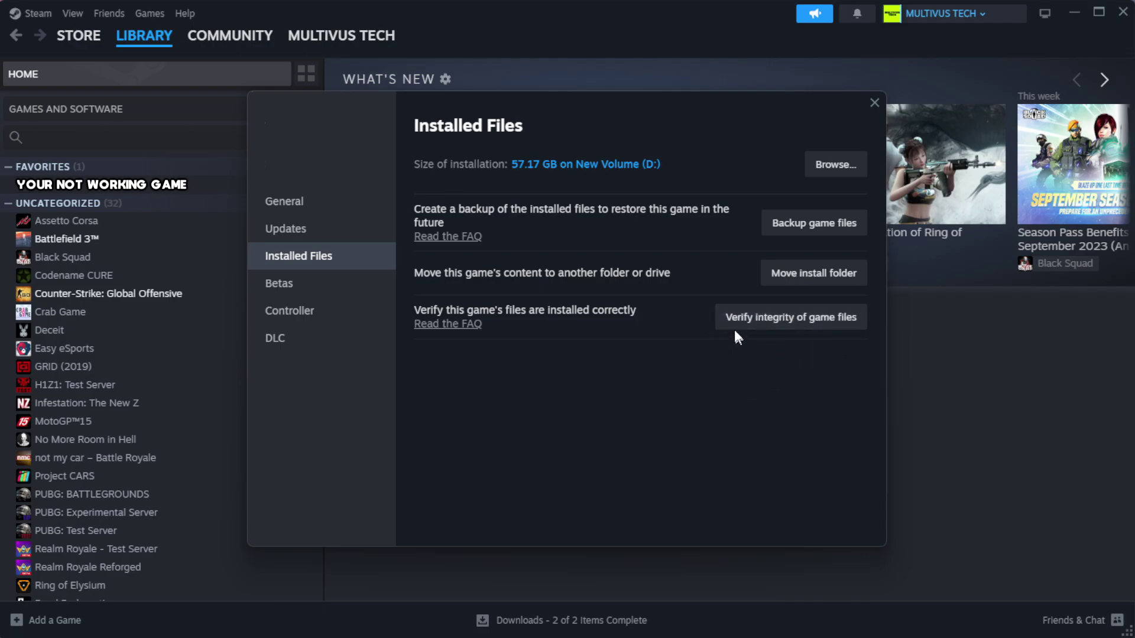
{"action": "left_click", "coordinate": [796, 325]}
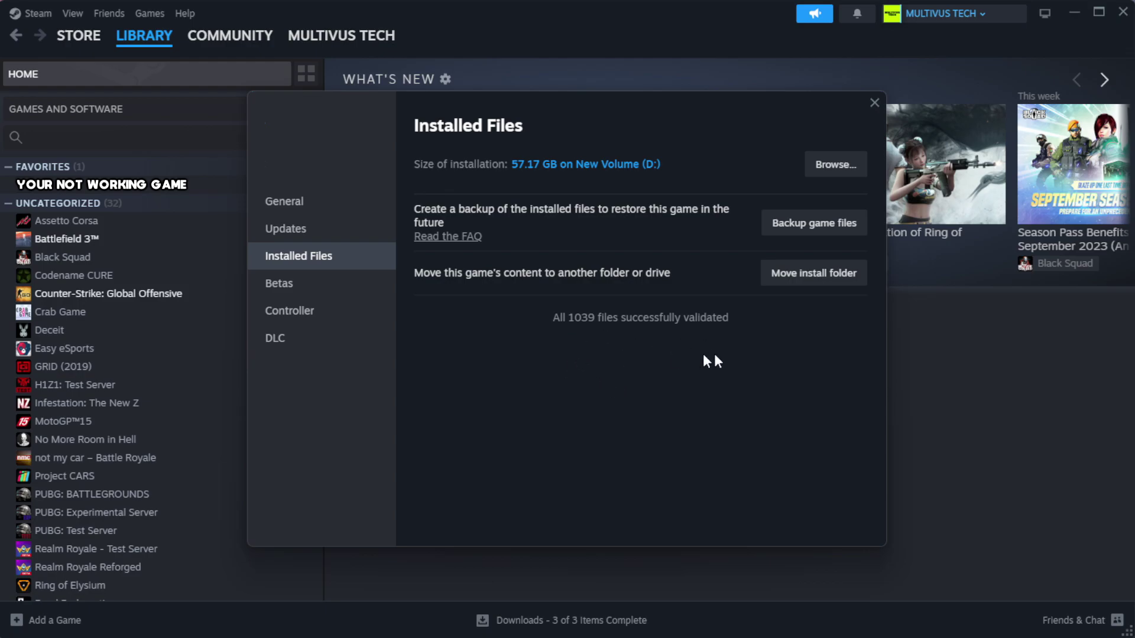
Open the game's install folder and the Properties of its YOUR NOT WORKING GAME shortcut
{"action": "left_click", "coordinate": [833, 173]}
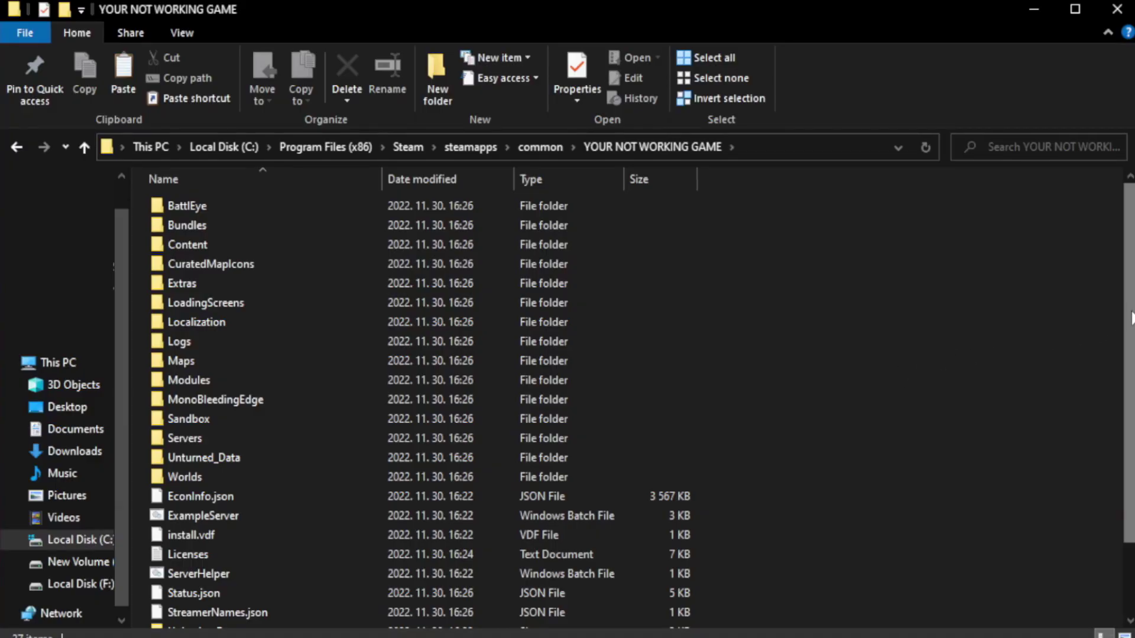
{"action": "left_click_drag", "start_coordinate": [1129, 352], "coordinate": [1132, 423]}
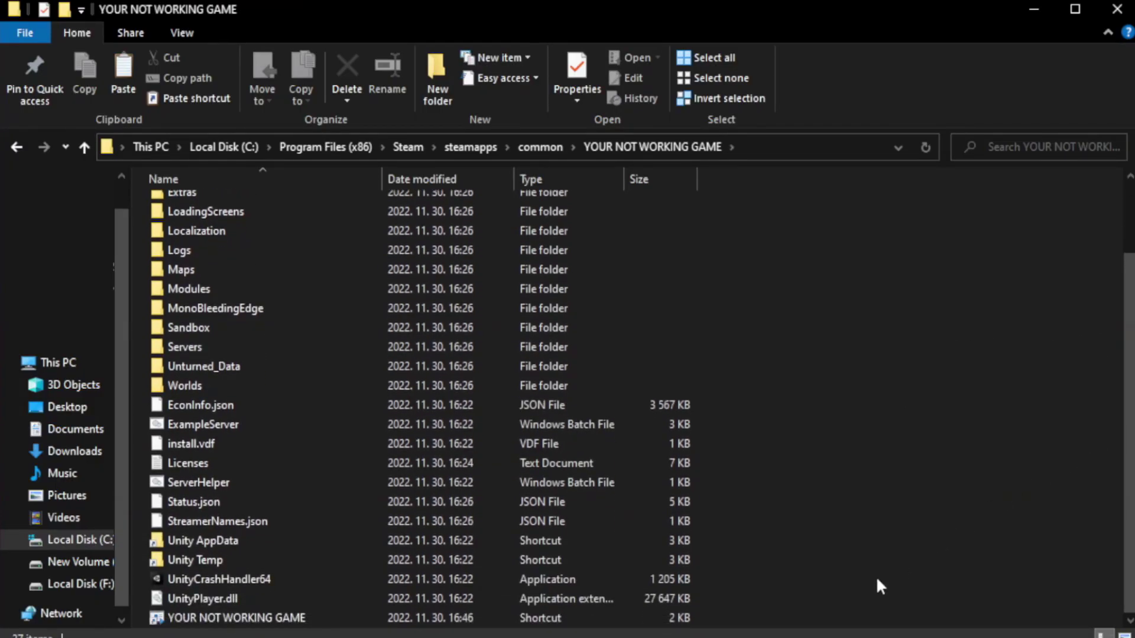
{"action": "left_click", "coordinate": [390, 621]}
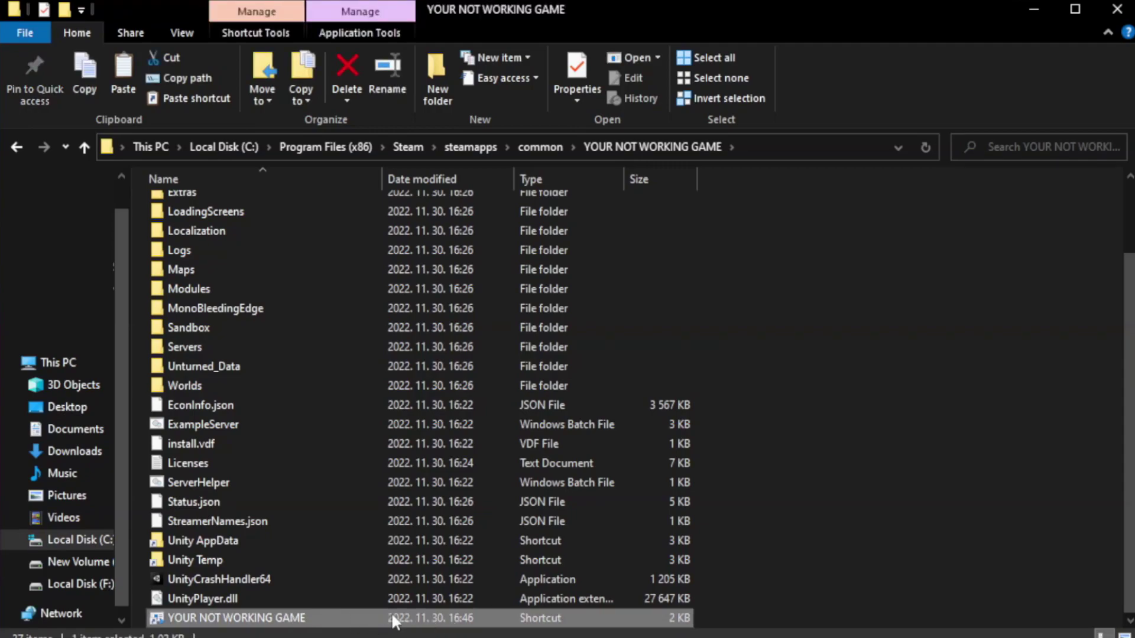
{"action": "right_click", "coordinate": [380, 620]}
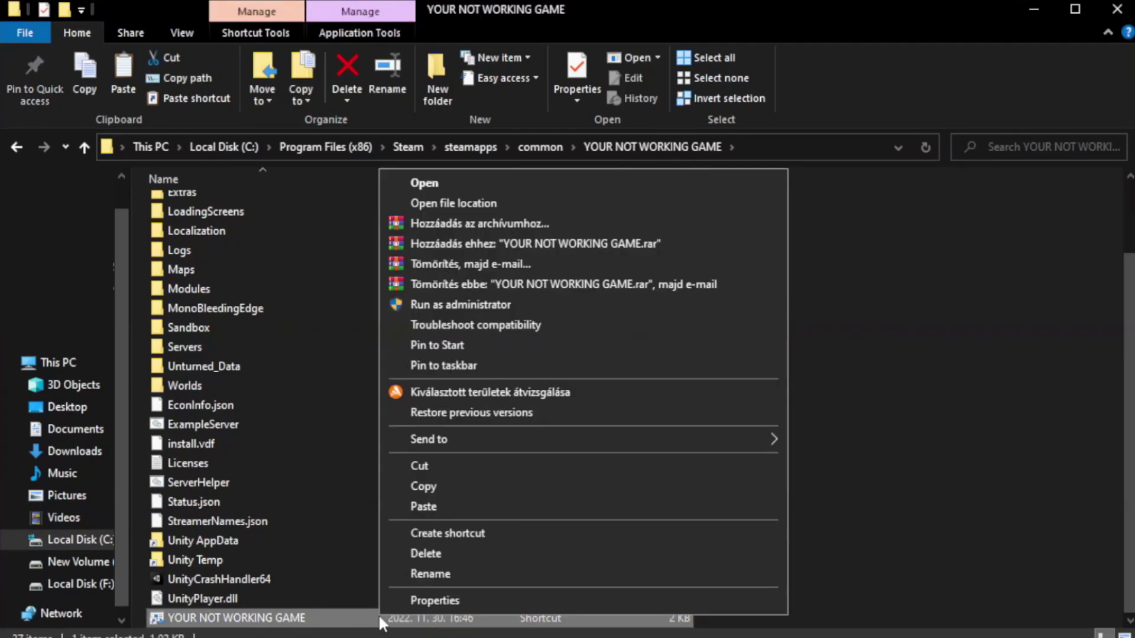
{"action": "left_click", "coordinate": [578, 600]}
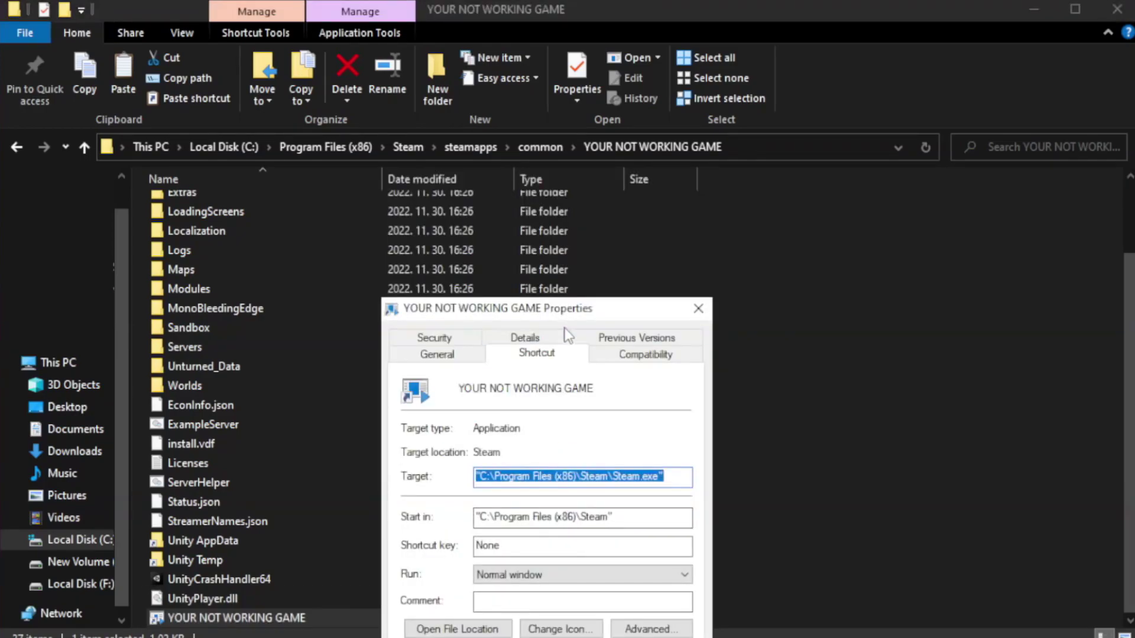
{"action": "left_click_drag", "start_coordinate": [571, 314], "coordinate": [570, 116]}
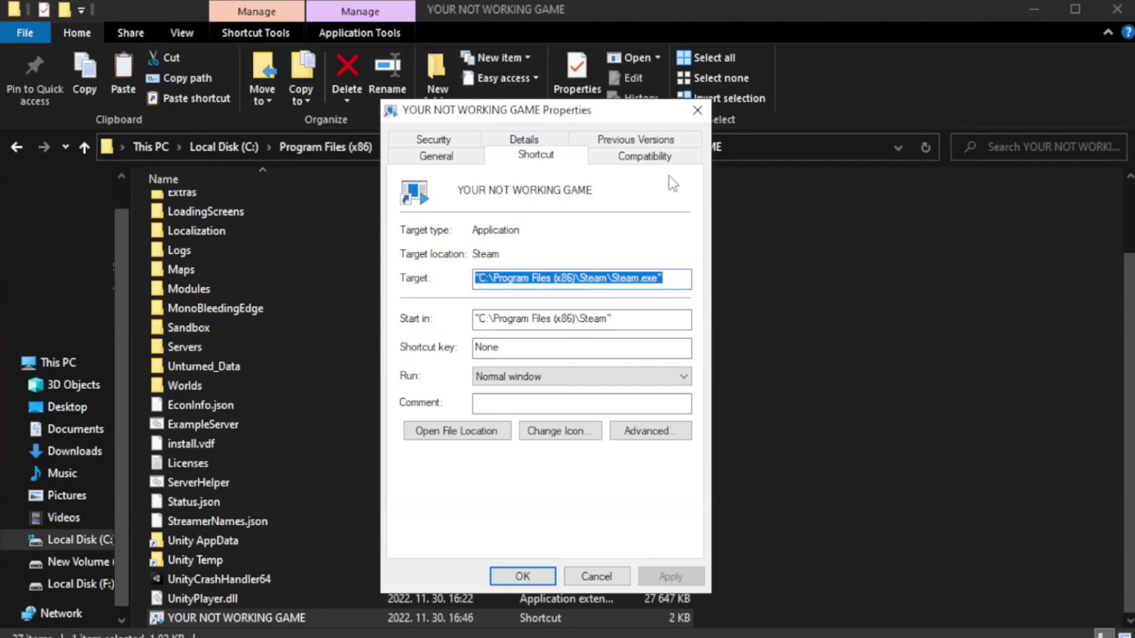
Set the shortcut to Windows 8 compatibility, no fullscreen optimizations, run as administrator, and apply
{"action": "left_click", "coordinate": [639, 161]}
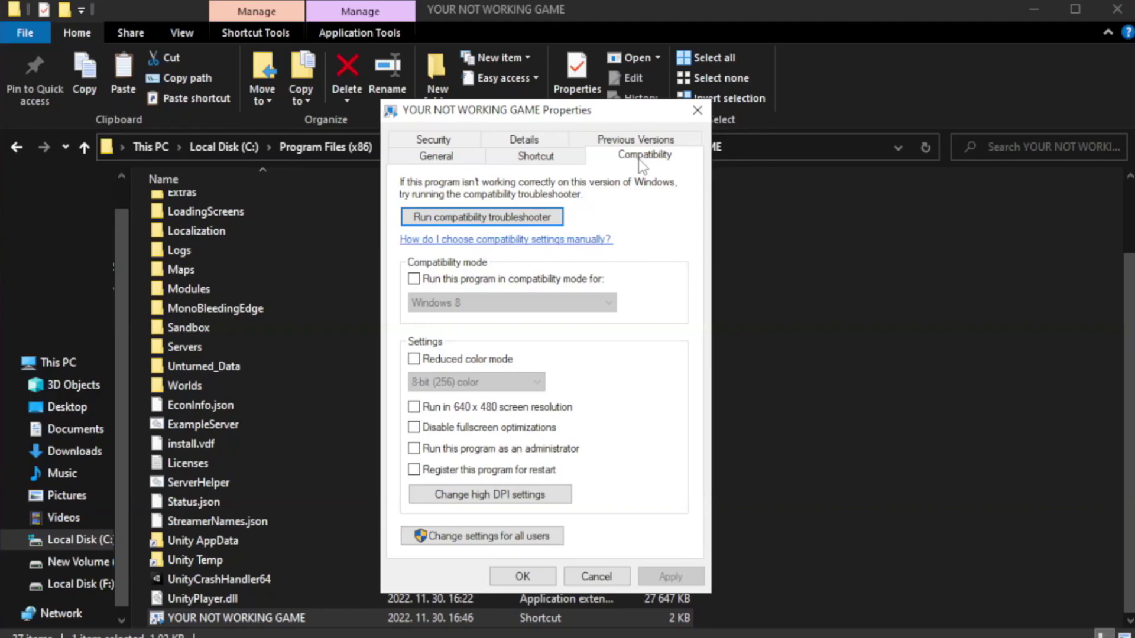
{"action": "left_click", "coordinate": [449, 279]}
{"action": "left_click", "coordinate": [486, 301]}
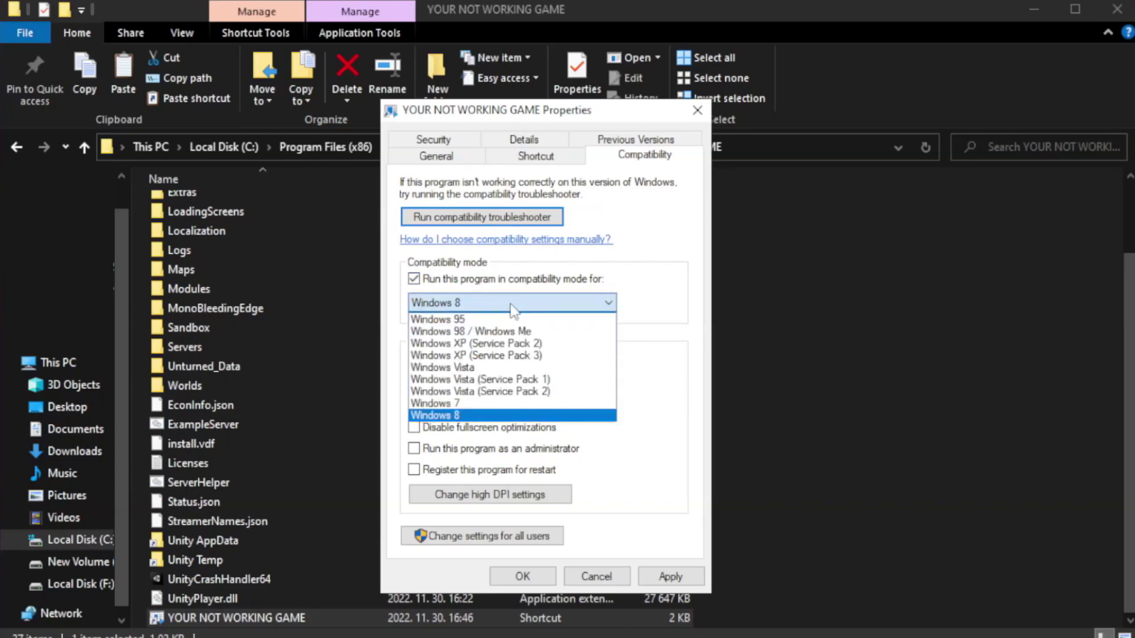
{"action": "left_click", "coordinate": [481, 416]}
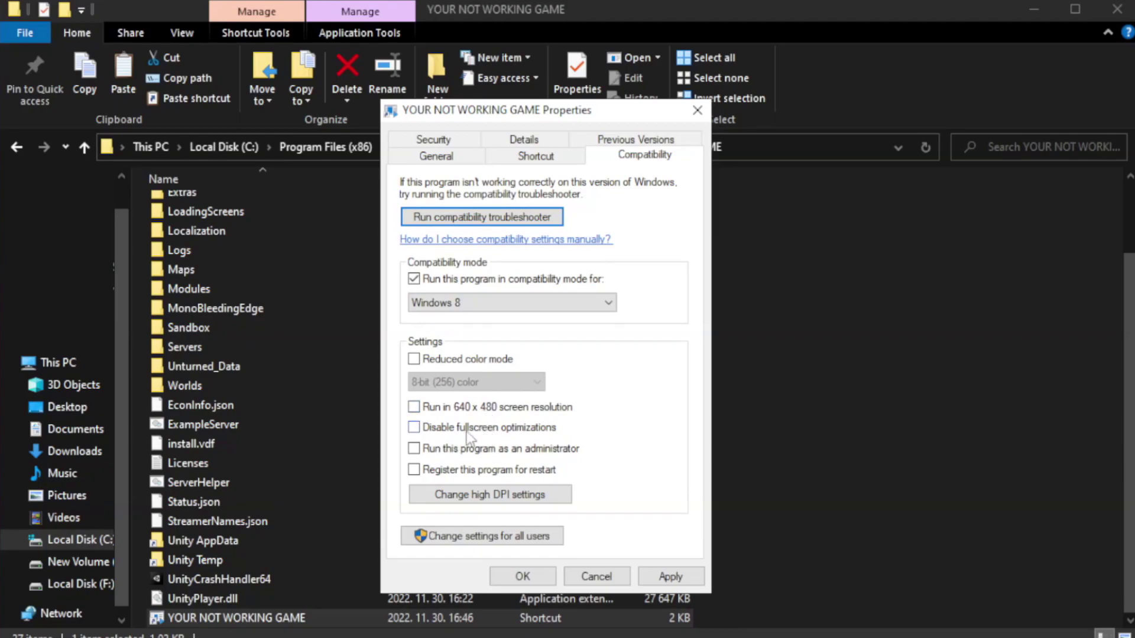
{"action": "left_click", "coordinate": [444, 434]}
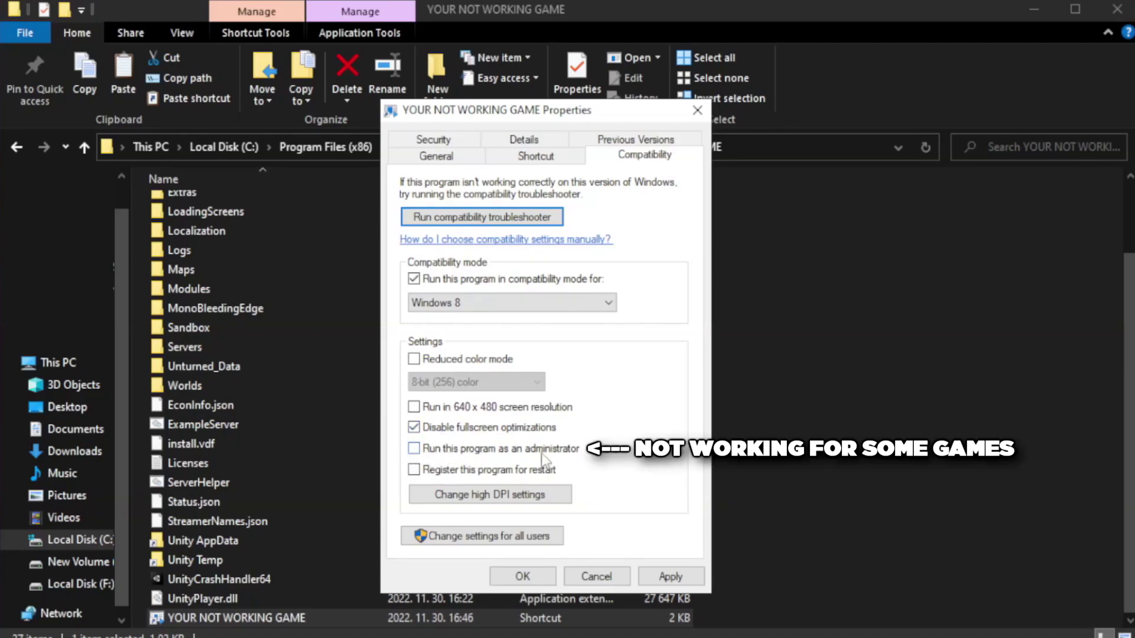
{"action": "left_click", "coordinate": [446, 455]}
{"action": "left_click", "coordinate": [665, 579]}
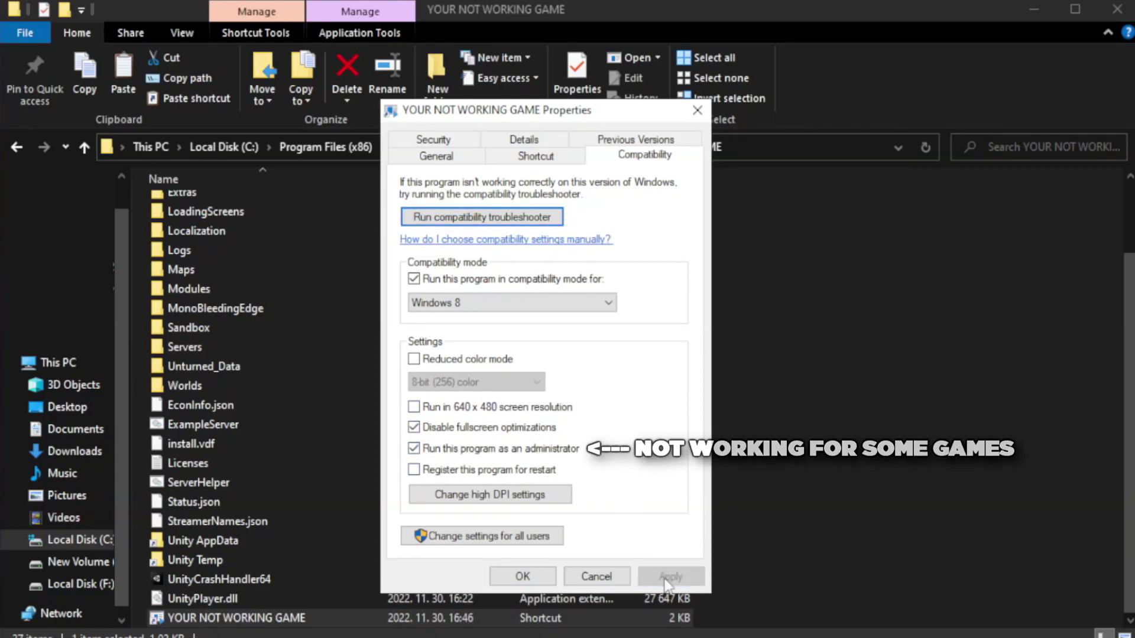
{"action": "left_click", "coordinate": [521, 576]}
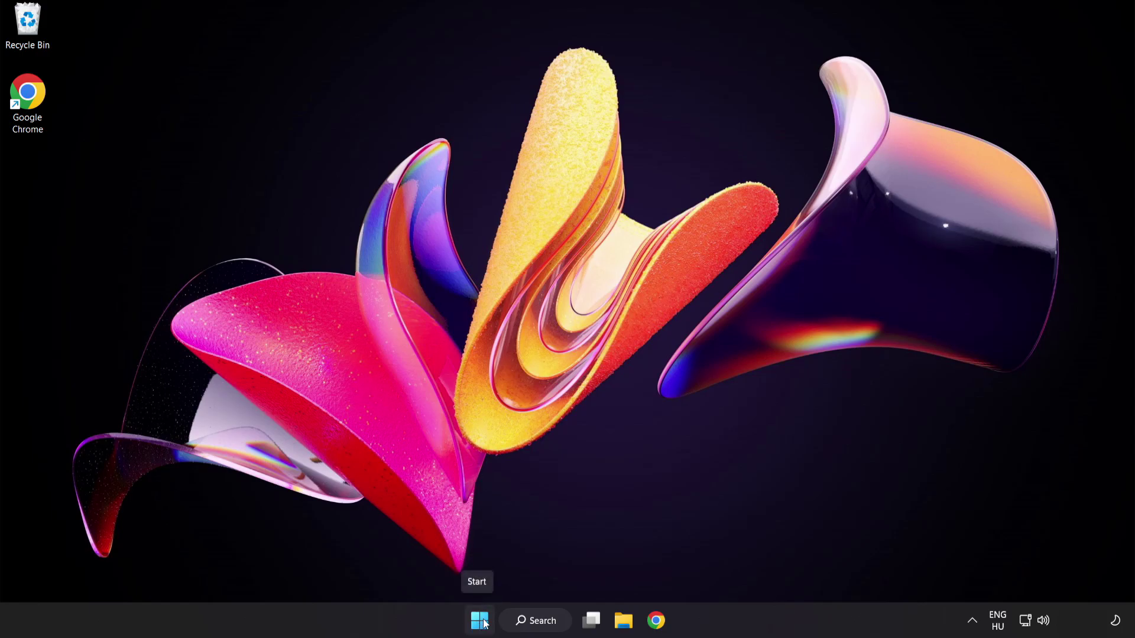
Open Task Manager from the Start right-click menu and show its Startup apps list
{"action": "right_click", "coordinate": [483, 623]}
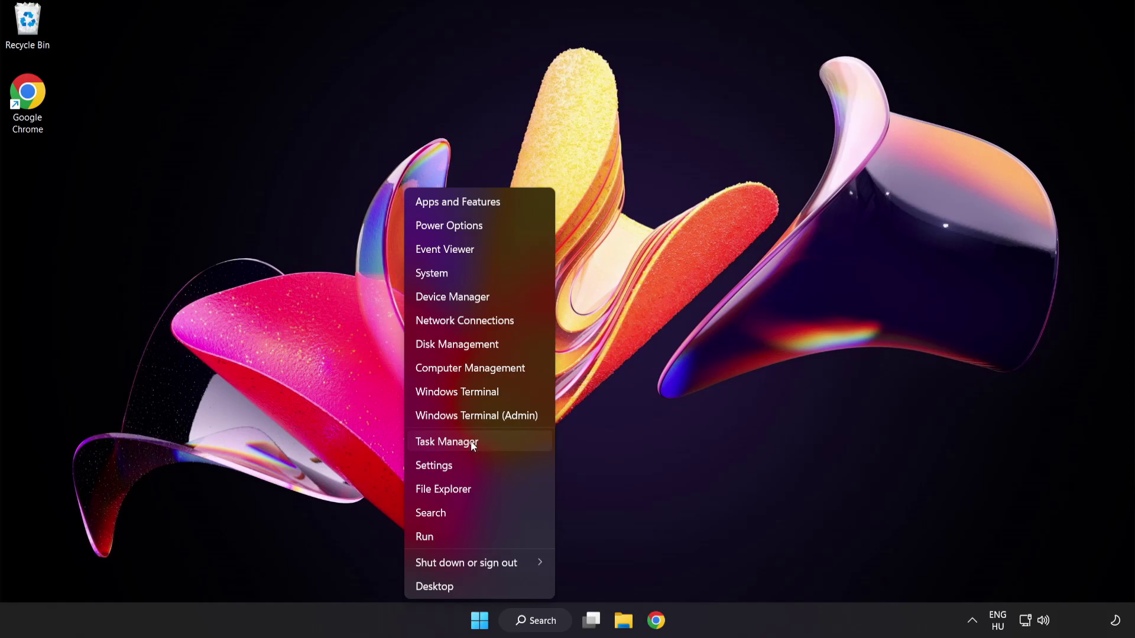
{"action": "left_click", "coordinate": [490, 445]}
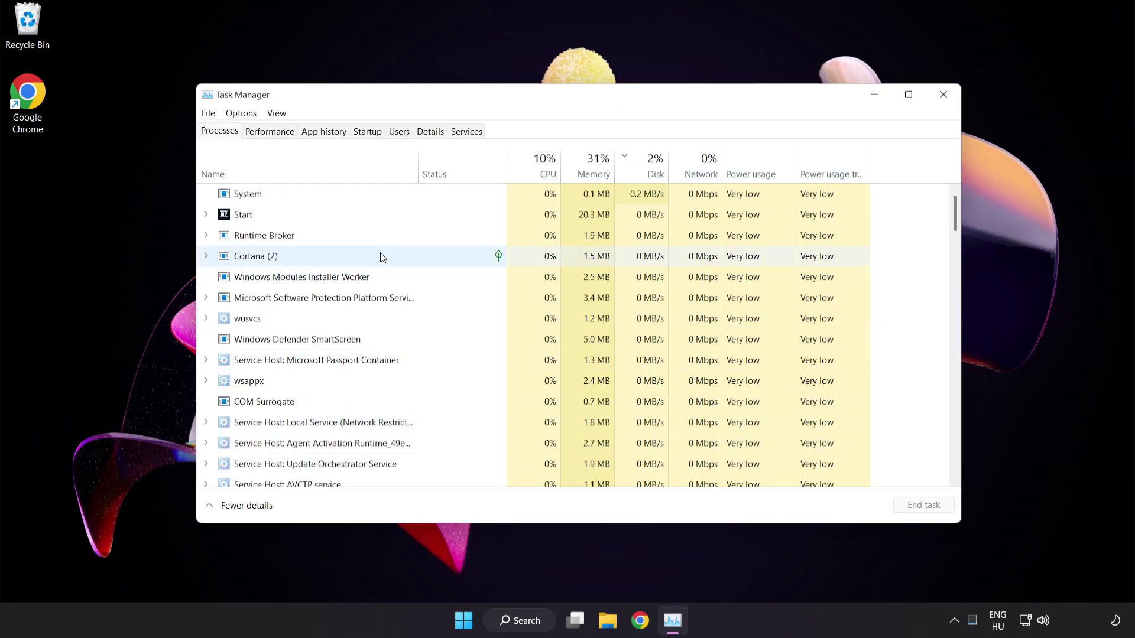
{"action": "left_click", "coordinate": [367, 132]}
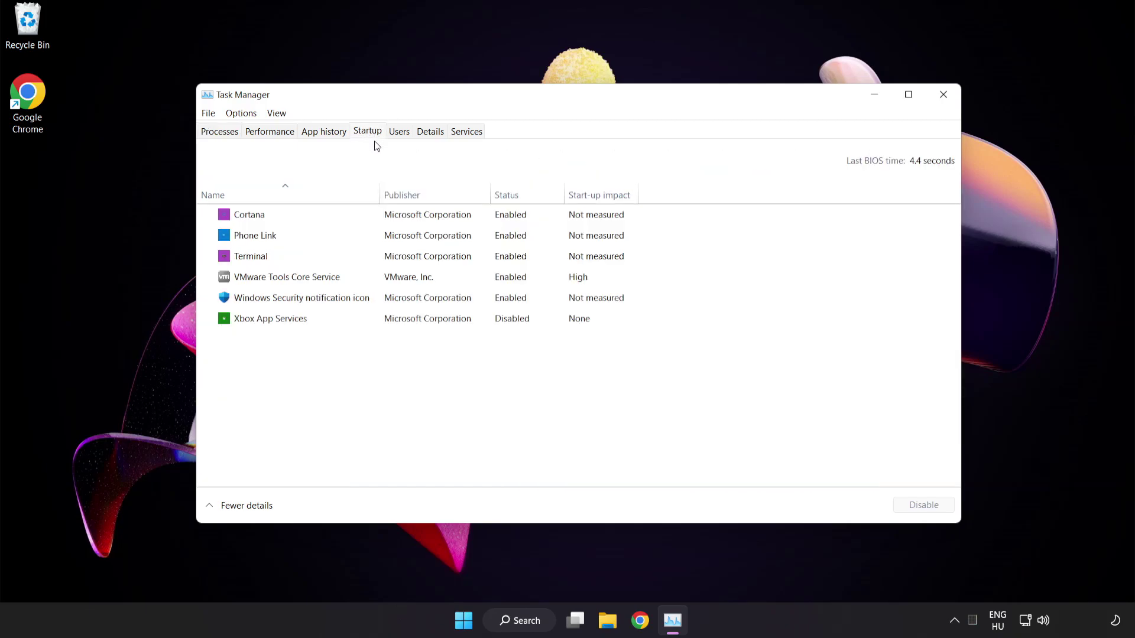
Disable Cortana, Phone Link, Terminal and the Windows Security notification icon, then close Task Manager
{"action": "left_click", "coordinate": [377, 220]}
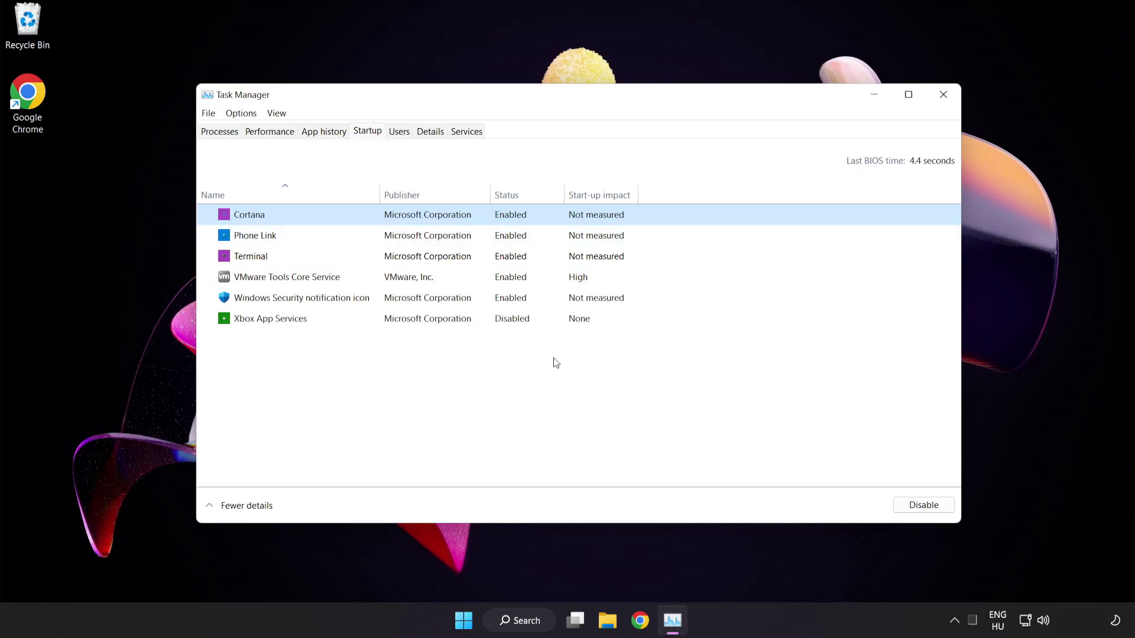
{"action": "left_click", "coordinate": [927, 509]}
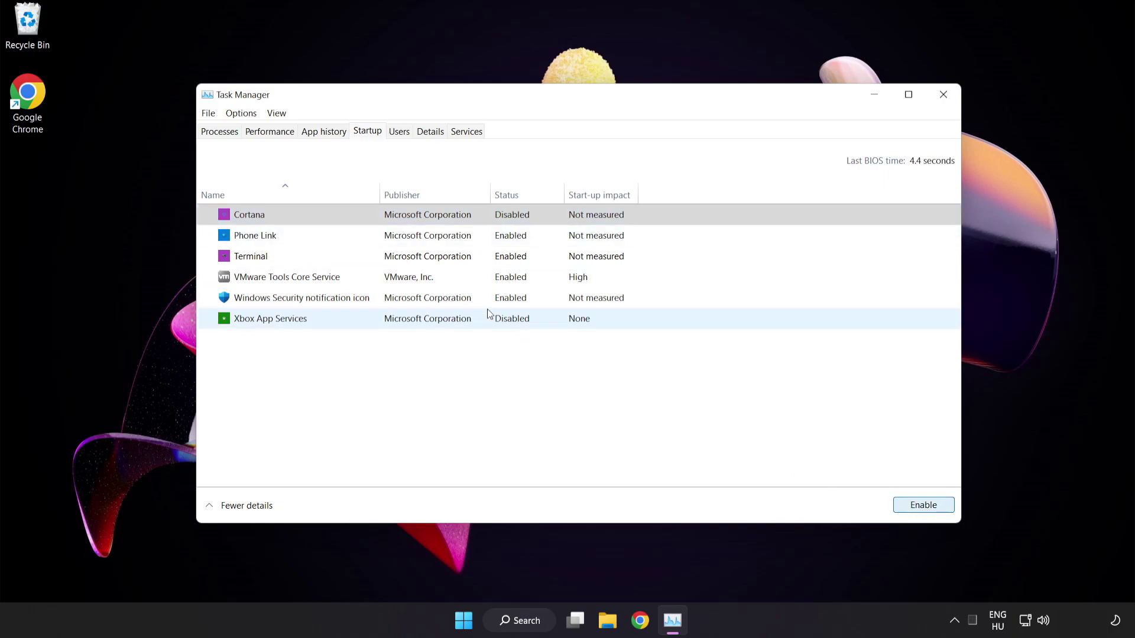
{"action": "left_click", "coordinate": [351, 235]}
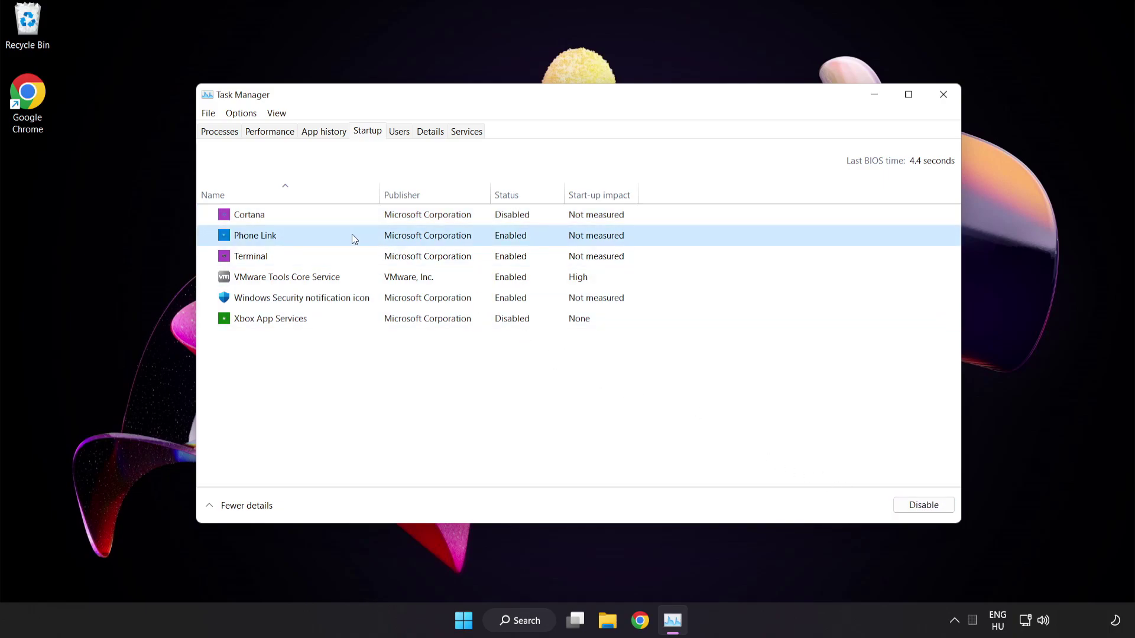
{"action": "left_click", "coordinate": [920, 512]}
{"action": "left_click", "coordinate": [378, 259]}
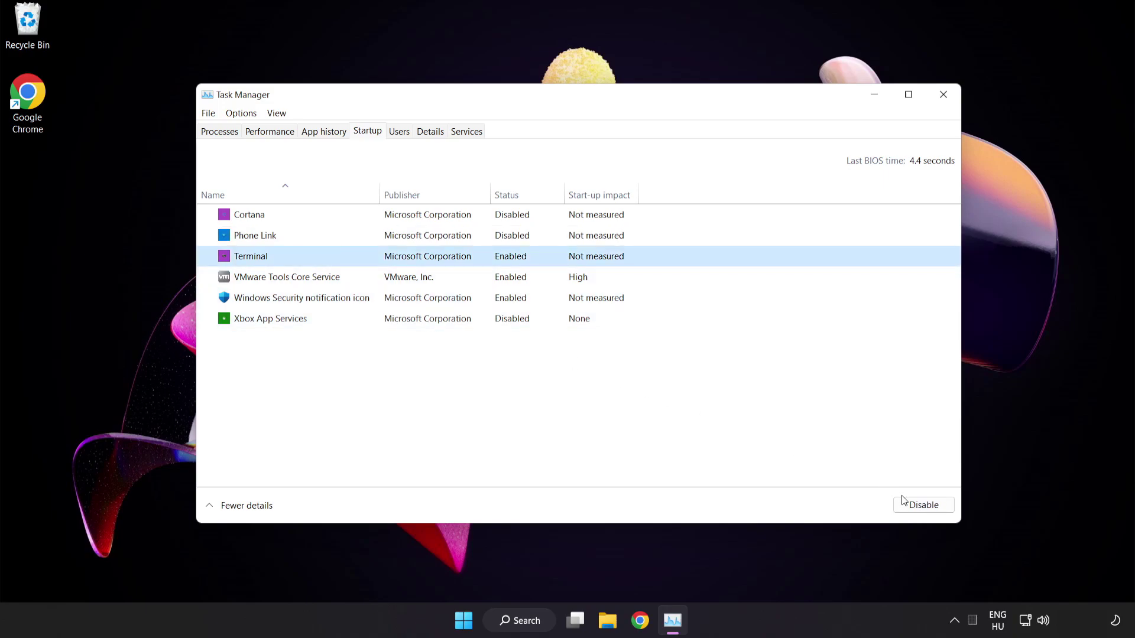
{"action": "left_click", "coordinate": [920, 505]}
{"action": "left_click", "coordinate": [390, 302]}
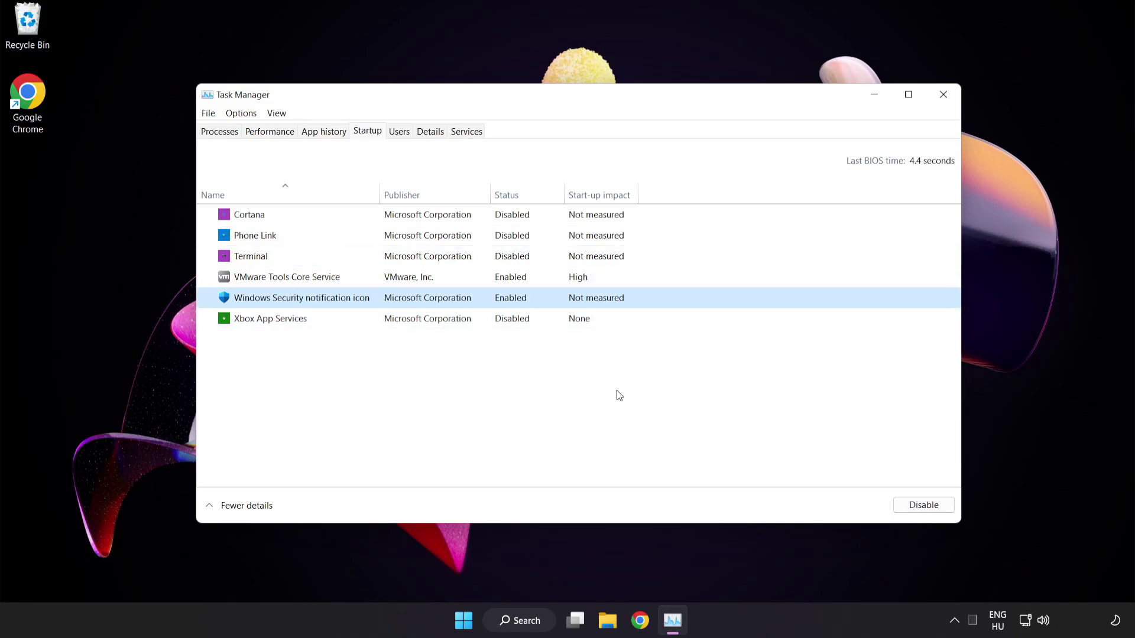
{"action": "left_click", "coordinate": [913, 507]}
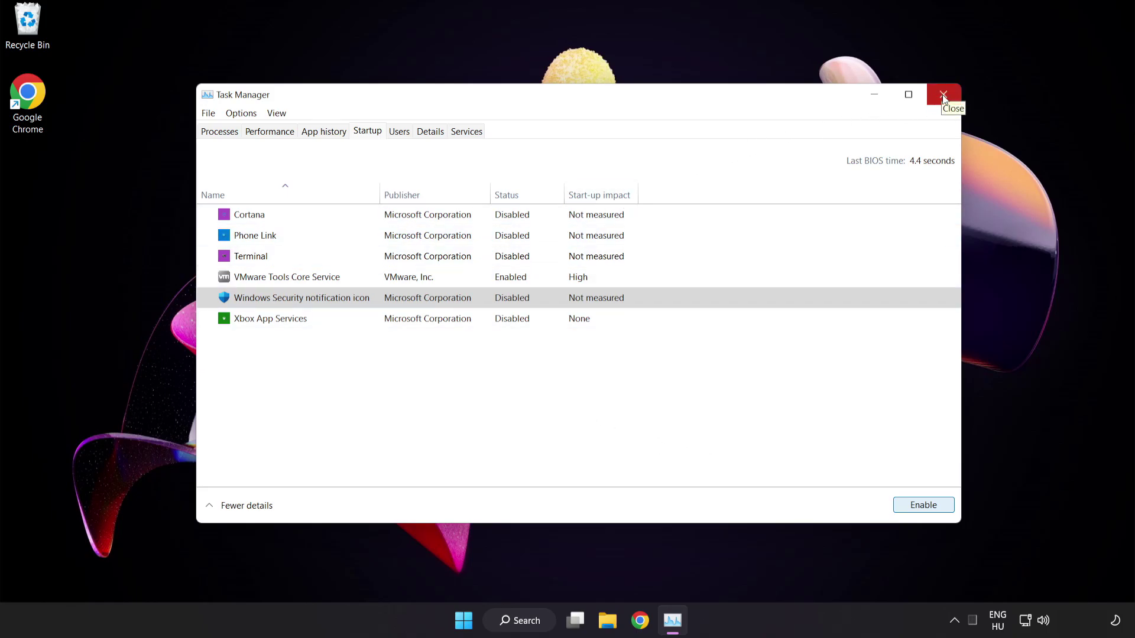
{"action": "left_click", "coordinate": [943, 96]}
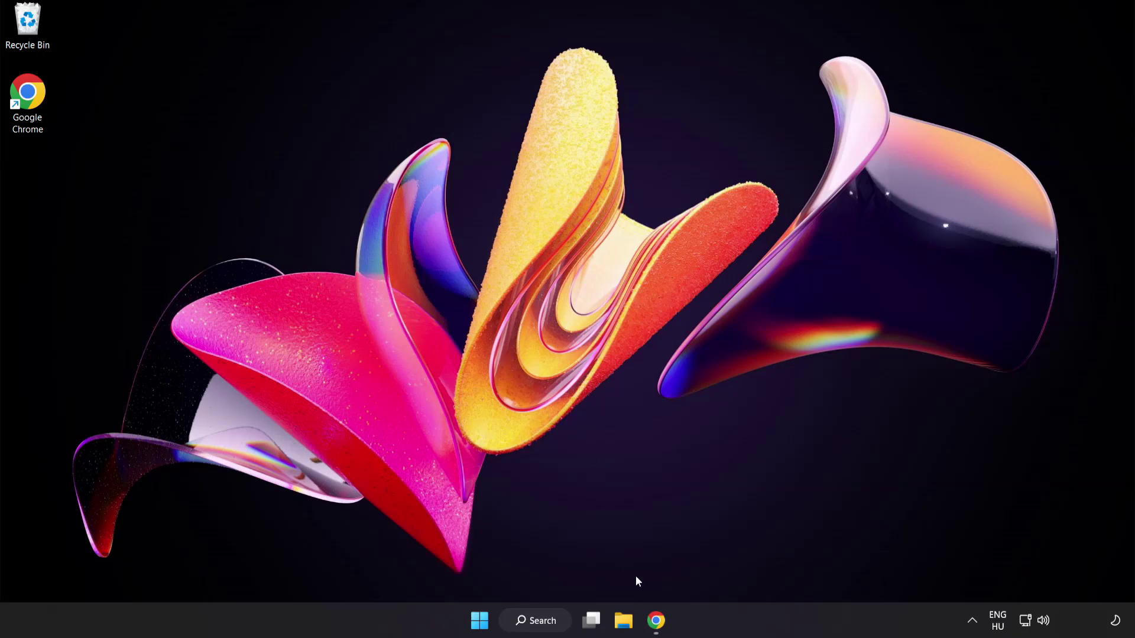
Download the DirectX End-User Runtime Web Installer (dxwebsetup) from Microsoft's Download Center page in Chrome
{"action": "left_click", "coordinate": [656, 623]}
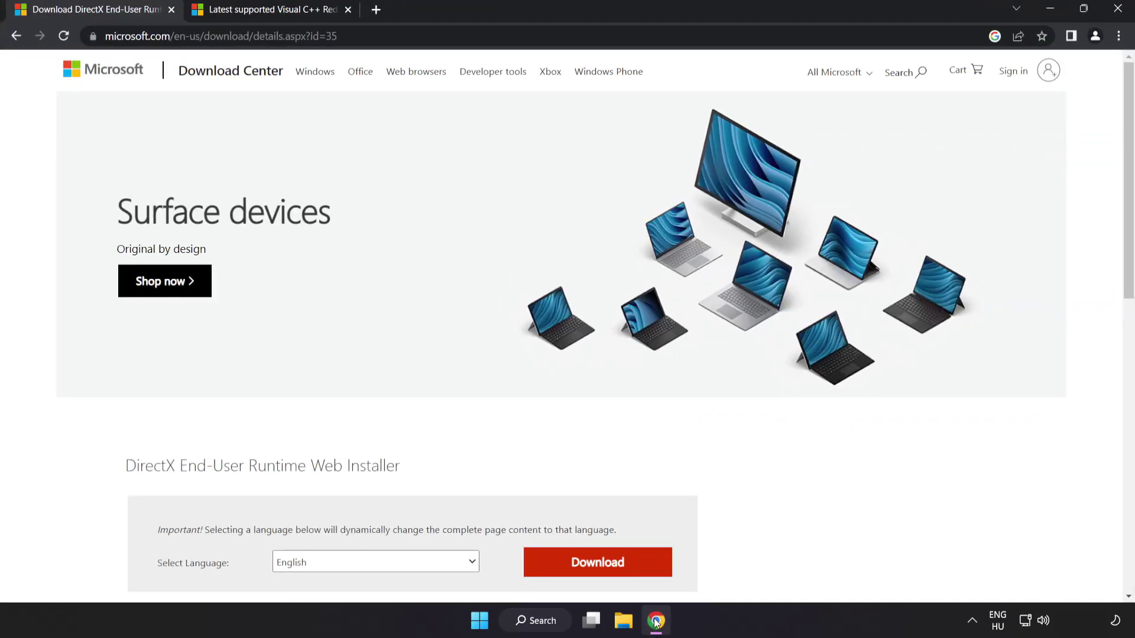
{"action": "left_click", "coordinate": [370, 36]}
{"action": "key", "text": "End"}
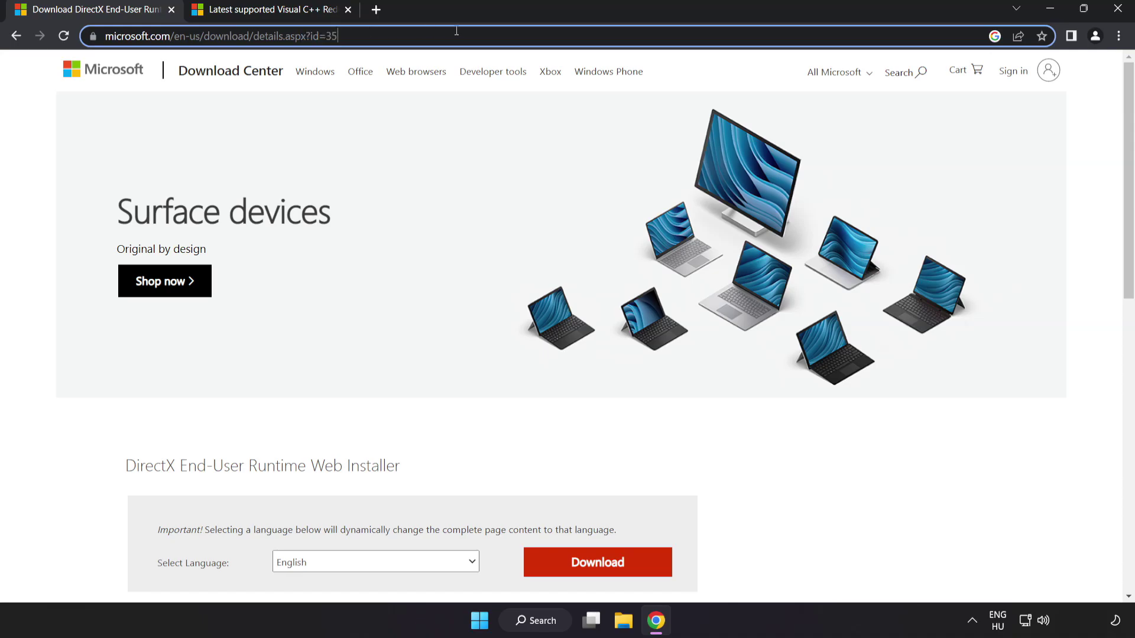
{"action": "left_click", "coordinate": [793, 481]}
{"action": "scroll", "coordinate": [789, 476], "scroll_direction": "down", "scroll_amount": 2}
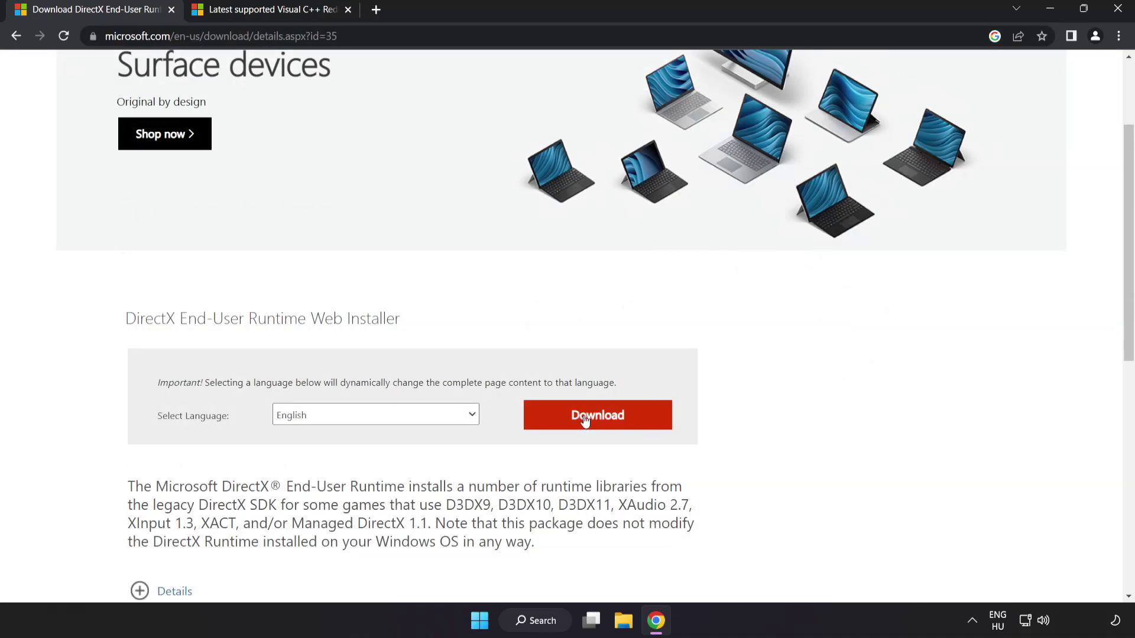
{"action": "left_click", "coordinate": [611, 428]}
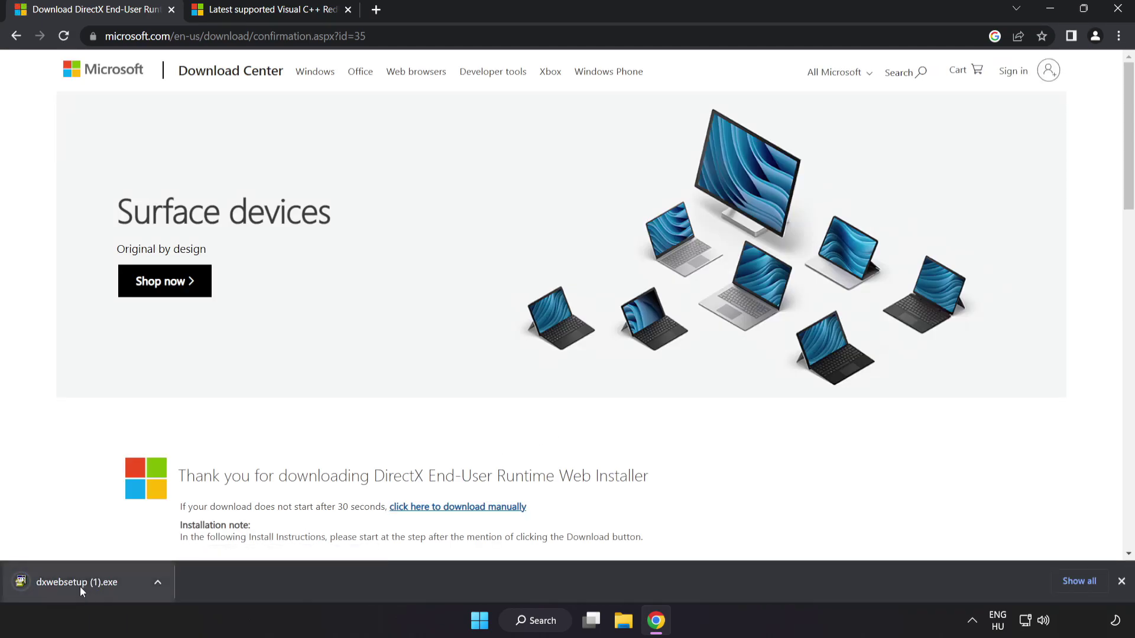
Run the downloaded DirectX installer and accept its license agreement
{"action": "left_click", "coordinate": [94, 582]}
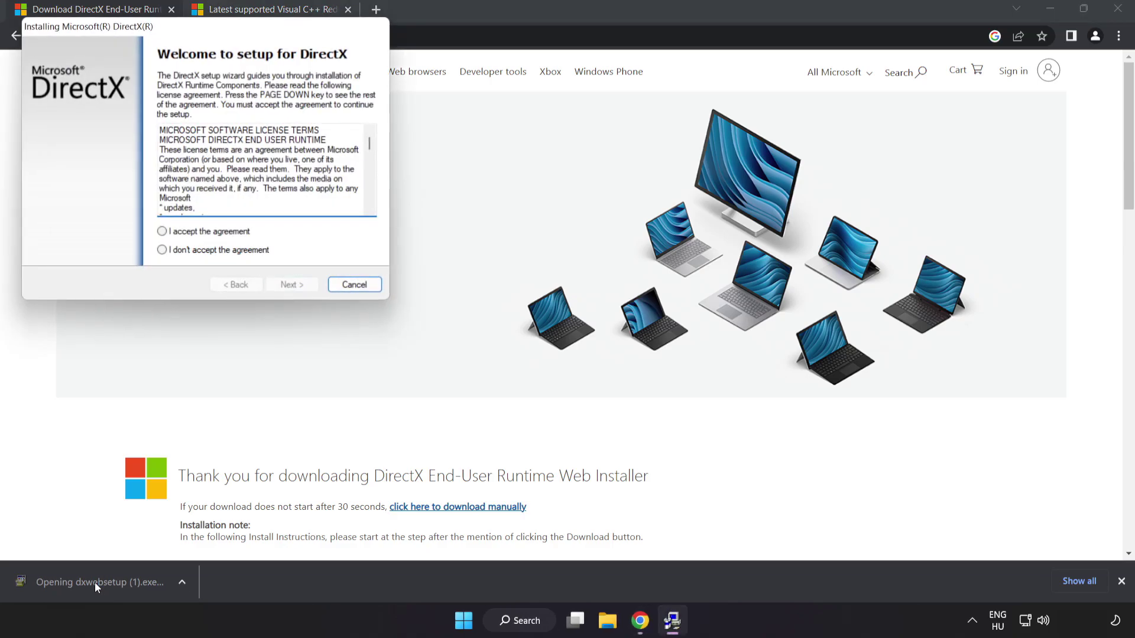
{"action": "mouse_move", "coordinate": [167, 23]}
{"action": "left_mouse_down"}
{"action": "mouse_move", "coordinate": [489, 151]}
{"action": "mouse_move", "coordinate": [519, 150]}
{"action": "left_mouse_up"}
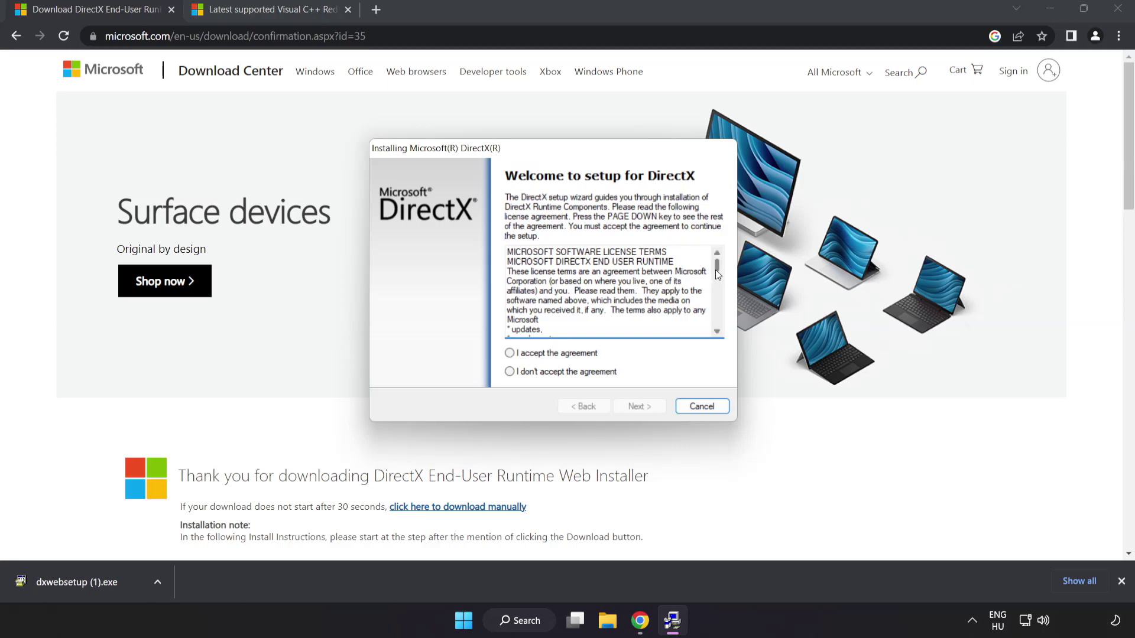
{"action": "left_click_drag", "start_coordinate": [717, 274], "coordinate": [717, 322]}
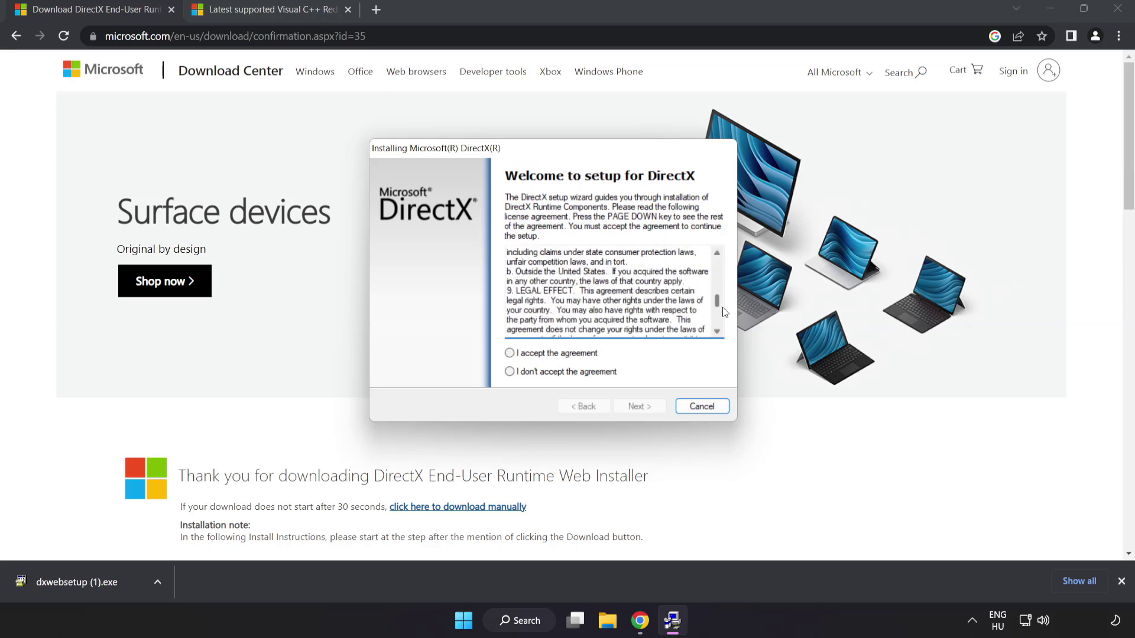
{"action": "left_click", "coordinate": [531, 356]}
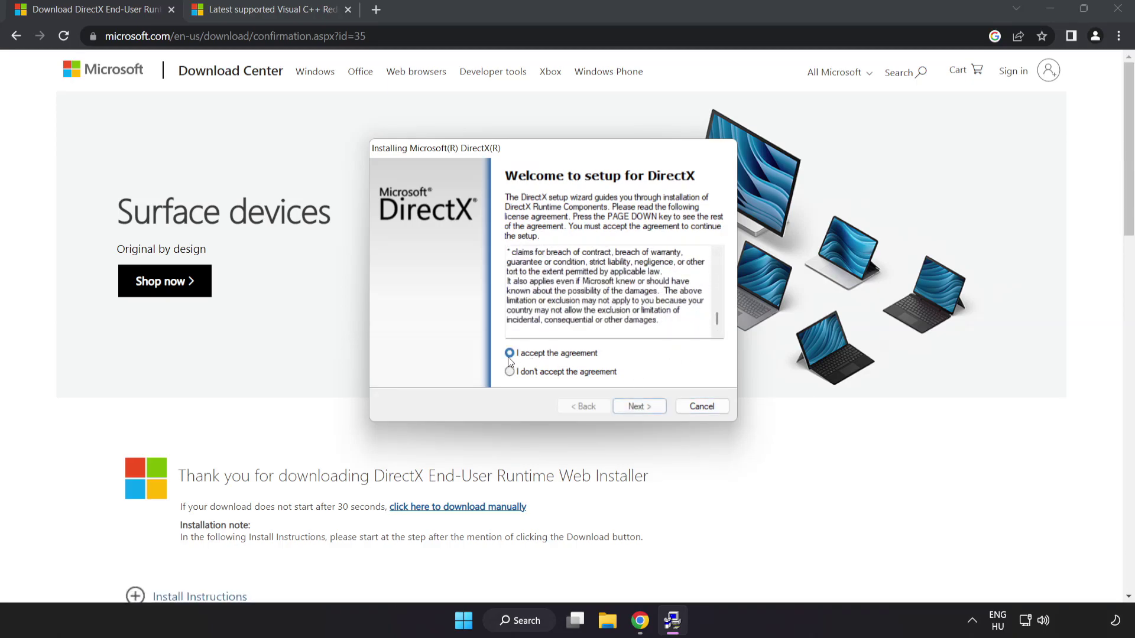
{"action": "left_click", "coordinate": [638, 408]}
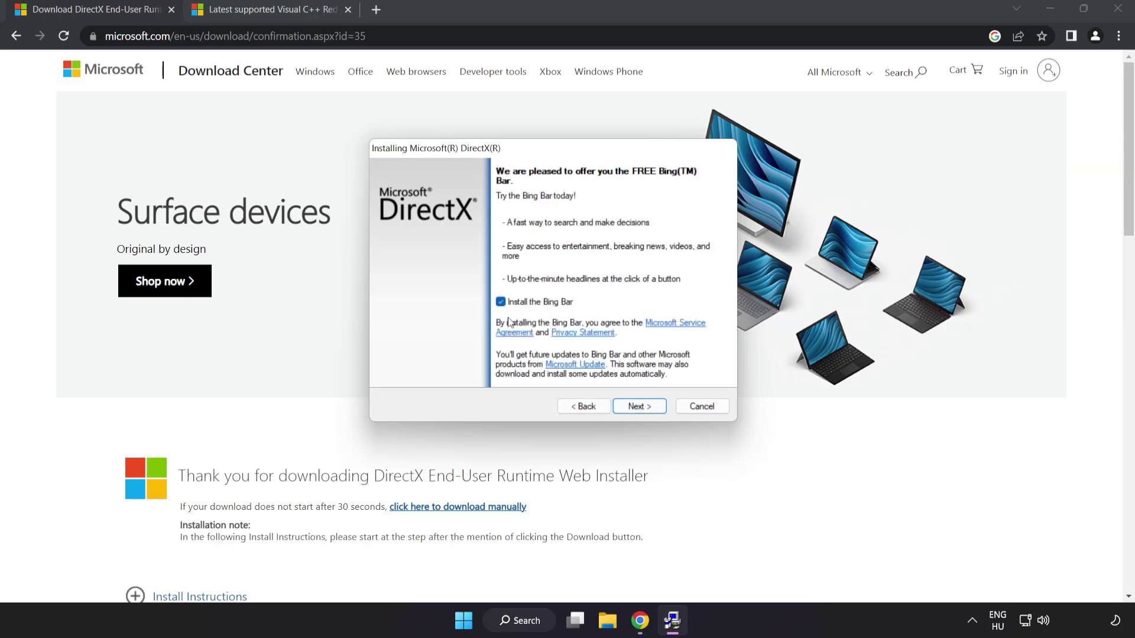
Skip the Bing Bar, install the DirectX runtime components, and close the installer
{"action": "left_click", "coordinate": [501, 303]}
{"action": "left_click", "coordinate": [642, 407]}
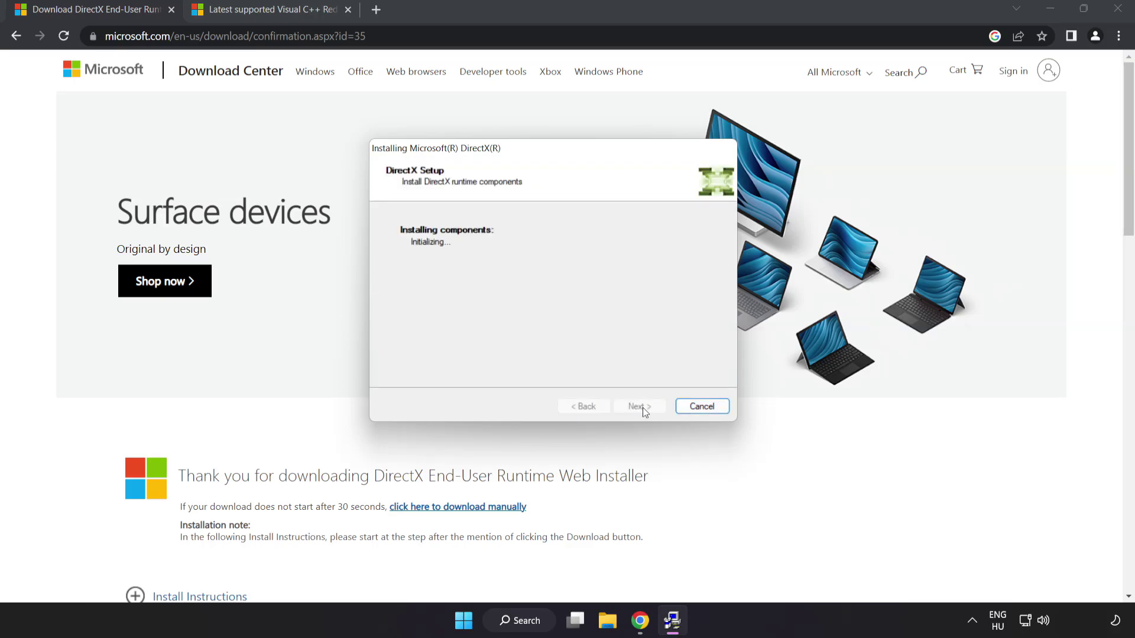
{"action": "left_click", "coordinate": [640, 411]}
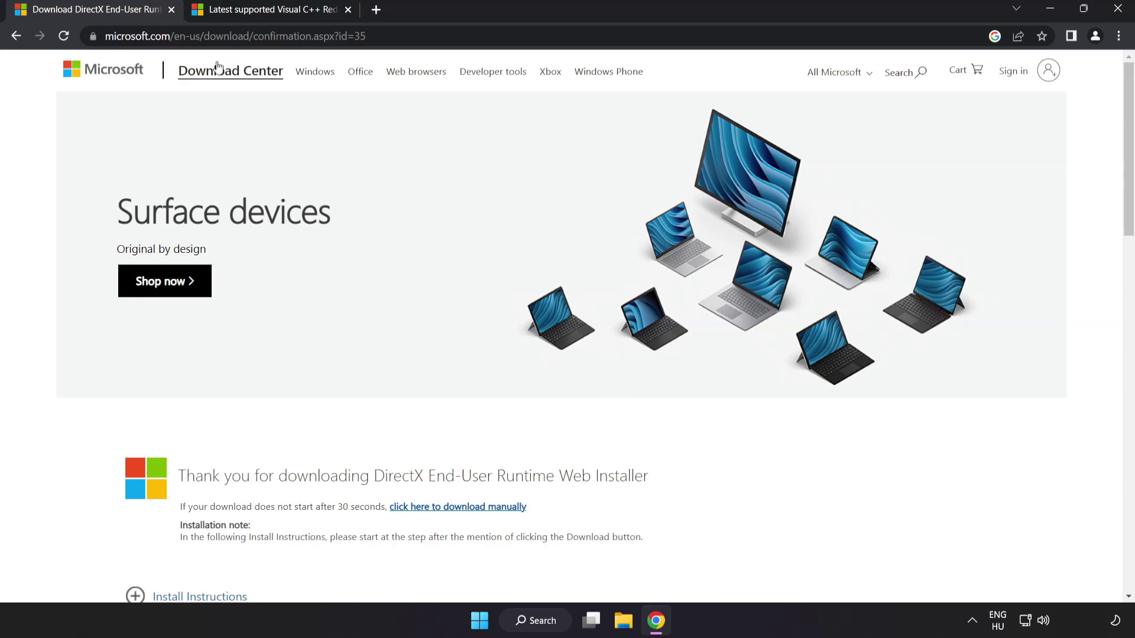
From the latest supported downloads page, download the ARM64, x86 and x64 vc_redist installers
{"action": "left_click", "coordinate": [171, 9]}
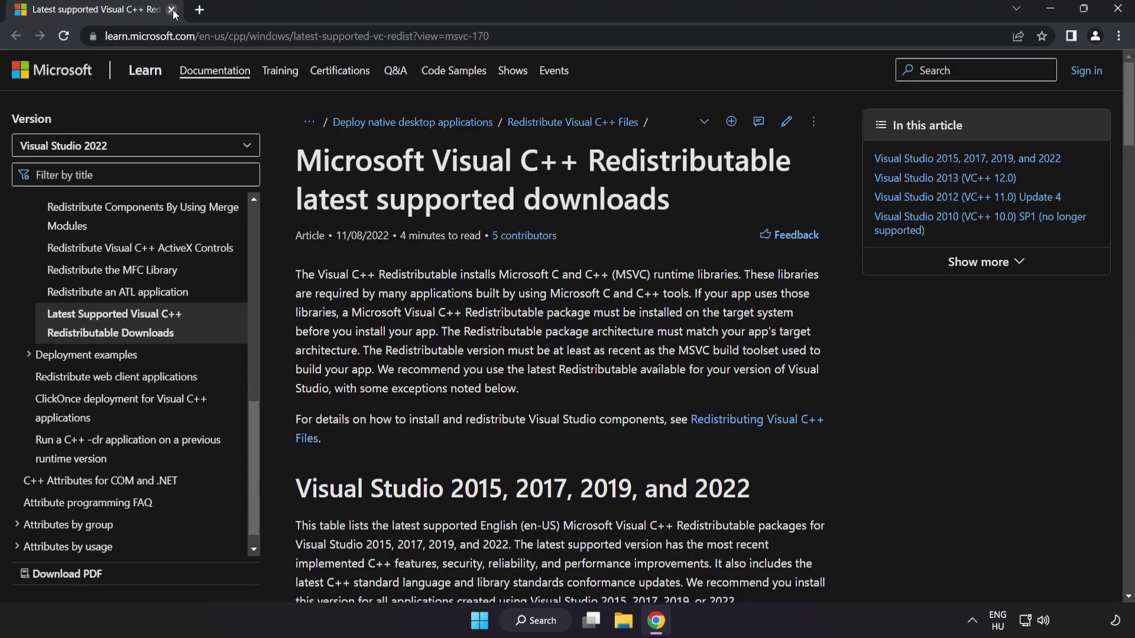
{"action": "left_click", "coordinate": [669, 42]}
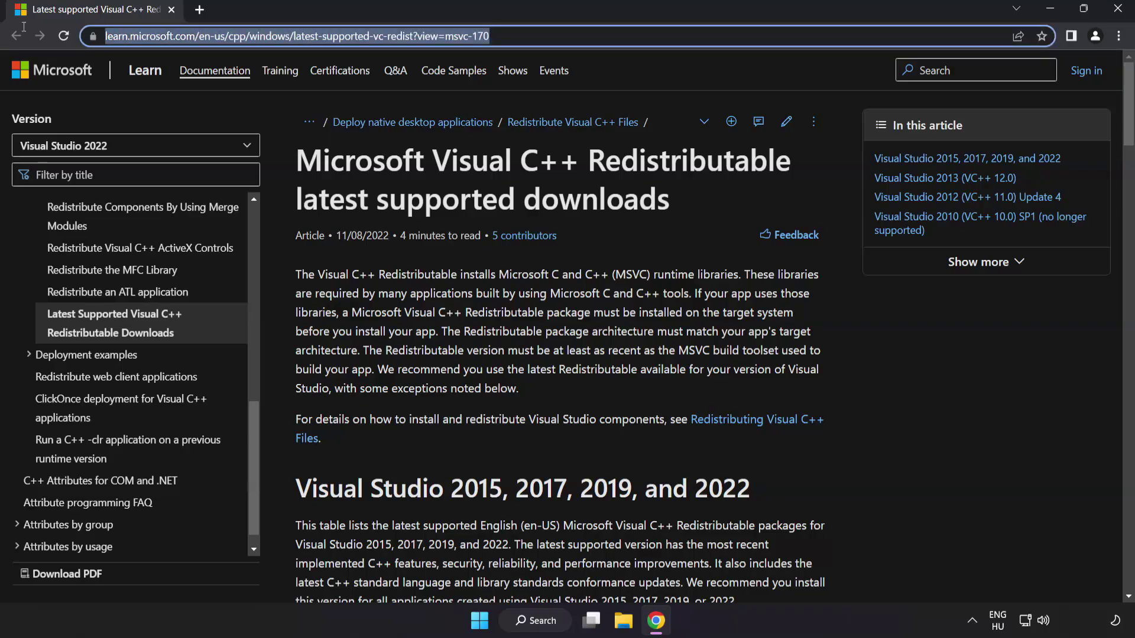
{"action": "left_click", "coordinate": [569, 175]}
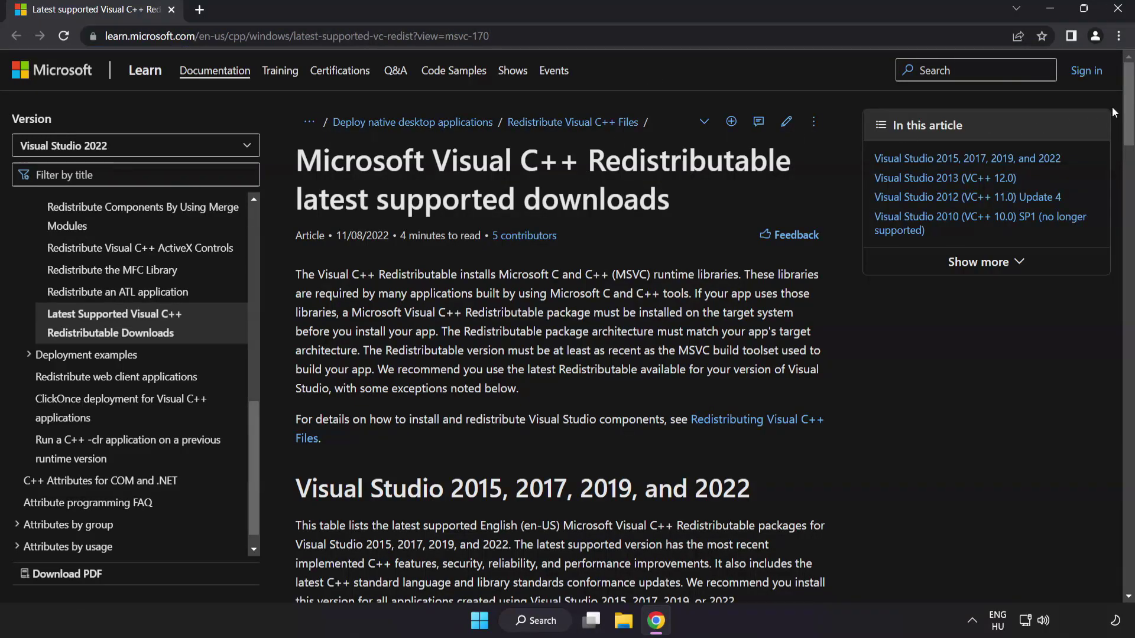
{"action": "left_click_drag", "start_coordinate": [1130, 109], "coordinate": [1105, 174]}
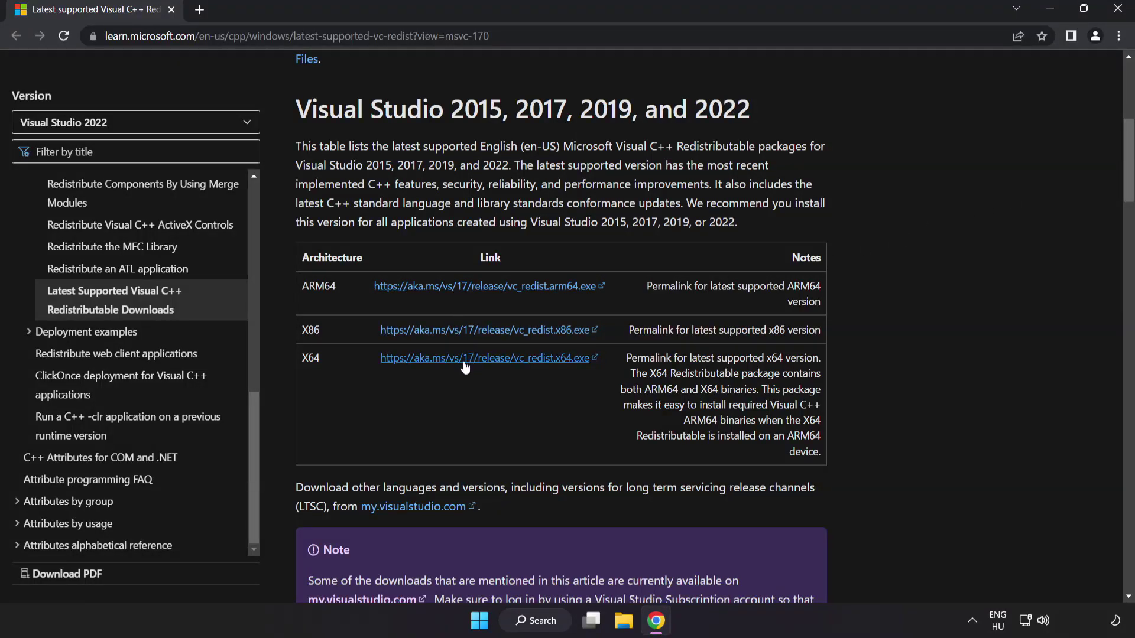
{"action": "left_click", "coordinate": [471, 286]}
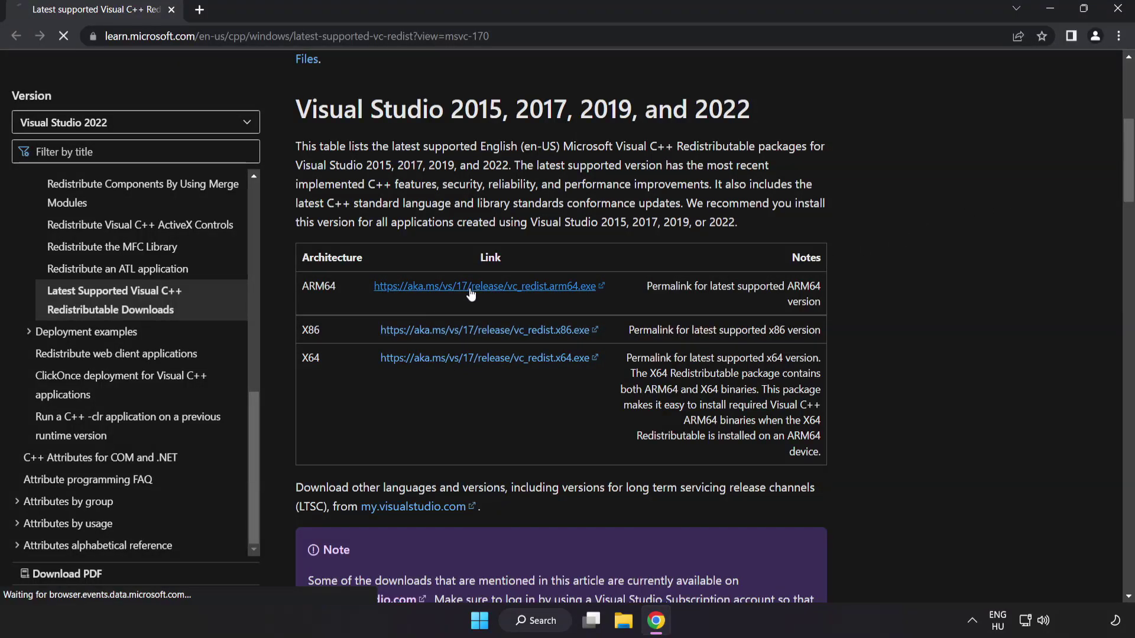
{"action": "left_click", "coordinate": [482, 330]}
{"action": "left_click", "coordinate": [486, 358]}
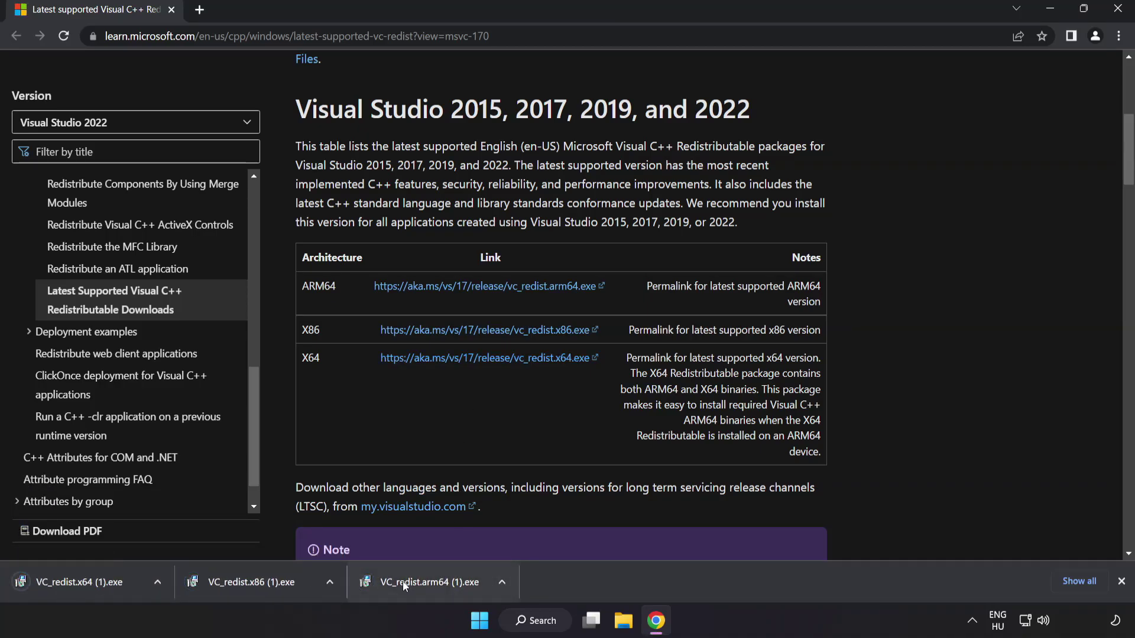
Accept the license and attempt the ARM64 Visual C++ Redistributable install, which fails
{"action": "left_click", "coordinate": [426, 584]}
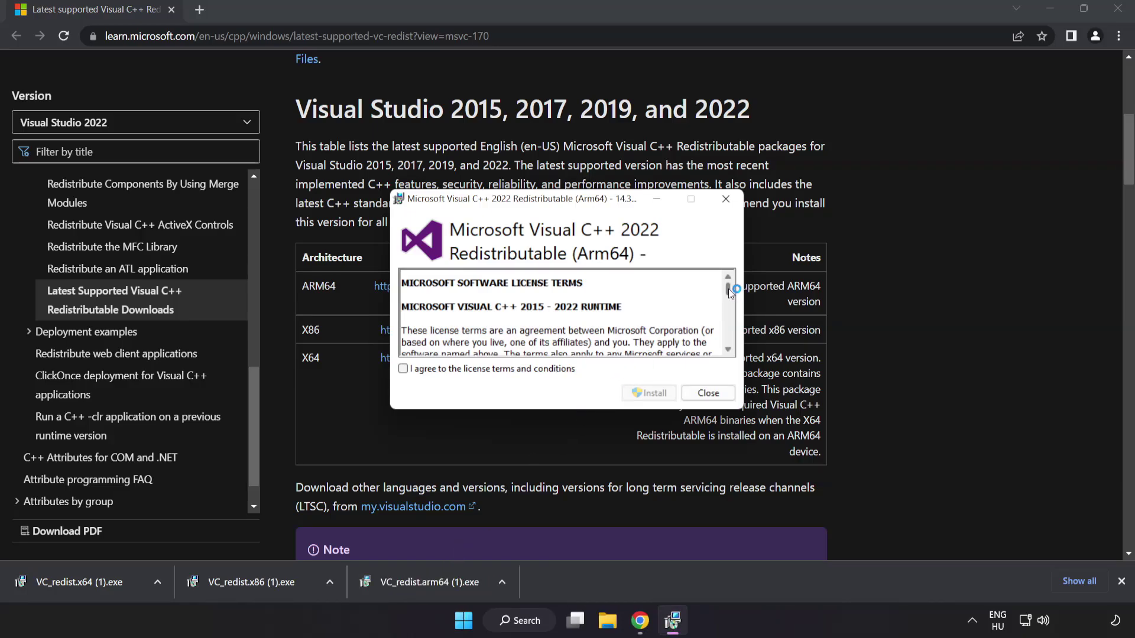
{"action": "left_click_drag", "start_coordinate": [728, 288], "coordinate": [729, 344]}
{"action": "left_click", "coordinate": [403, 369]}
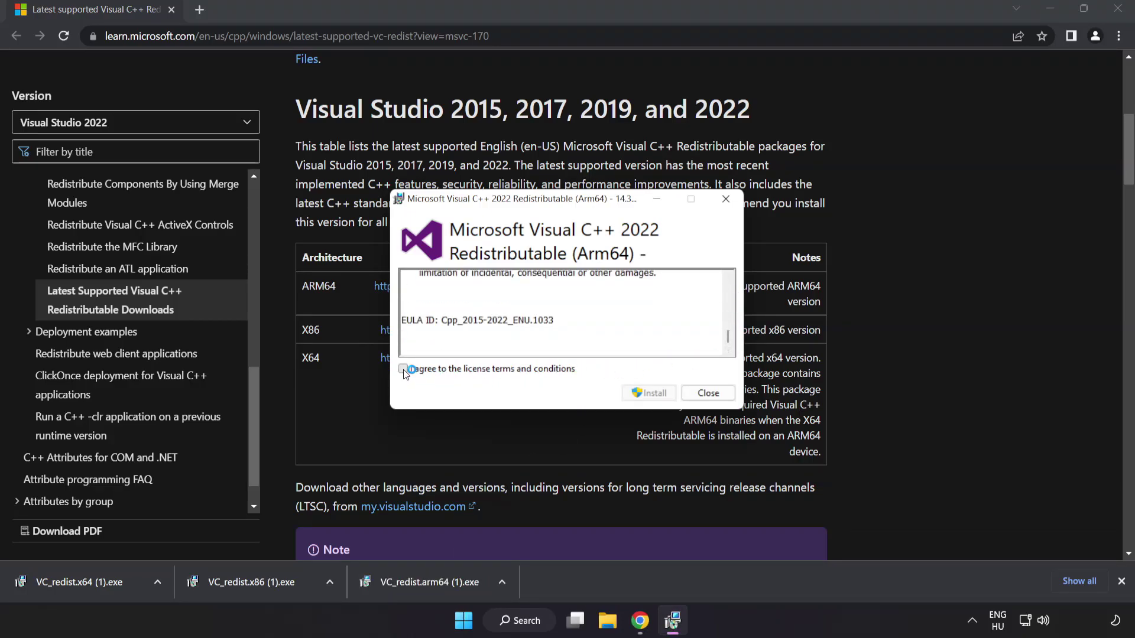
{"action": "left_click", "coordinate": [647, 393]}
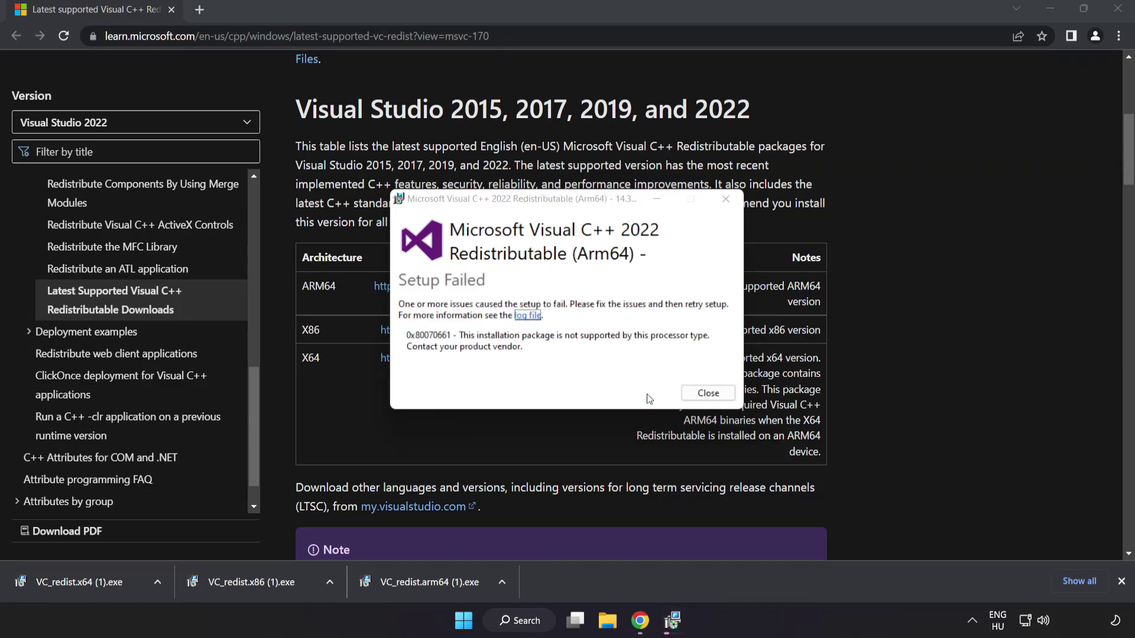
{"action": "left_click", "coordinate": [708, 393]}
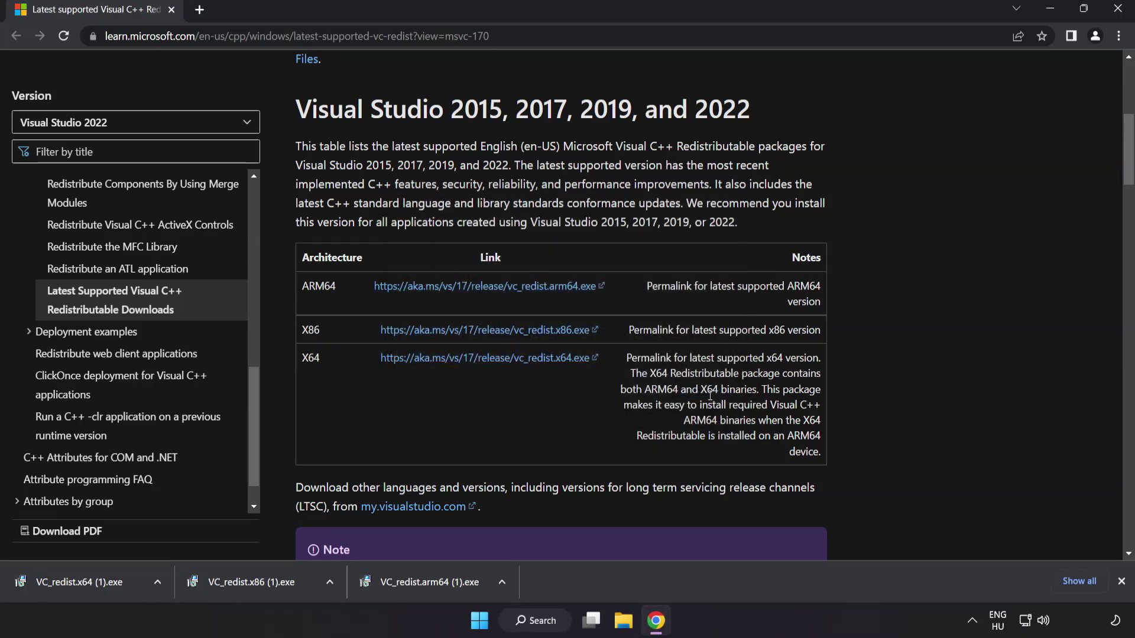
Install the x86 redistributable, dismiss the failed x64 setup, and close Chrome
{"action": "left_click", "coordinate": [255, 583]}
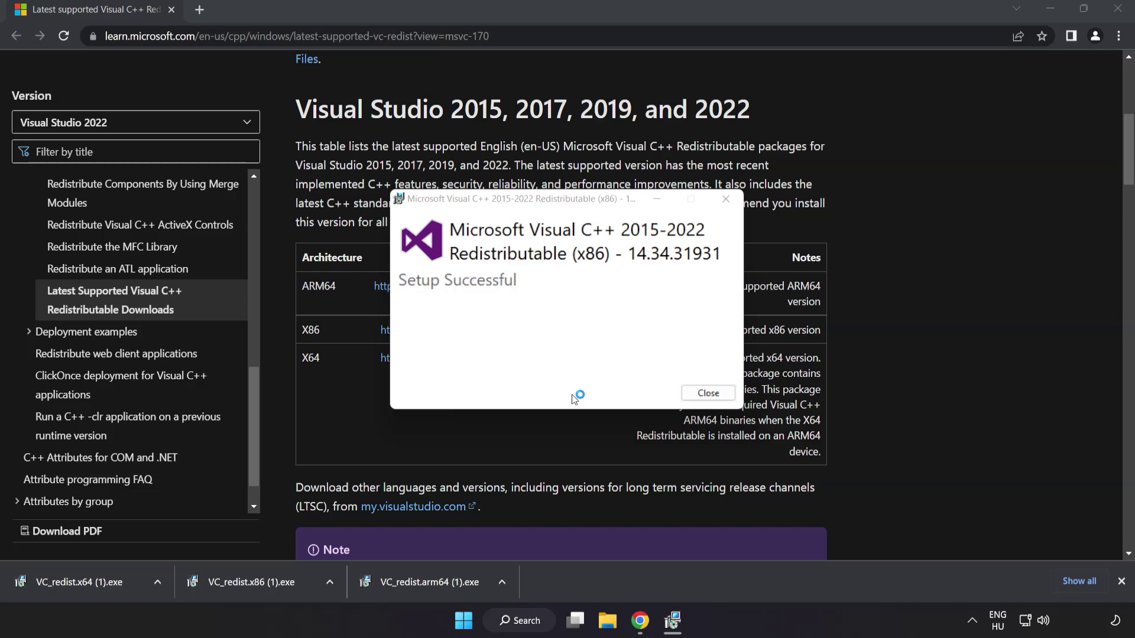
{"action": "left_click", "coordinate": [705, 393]}
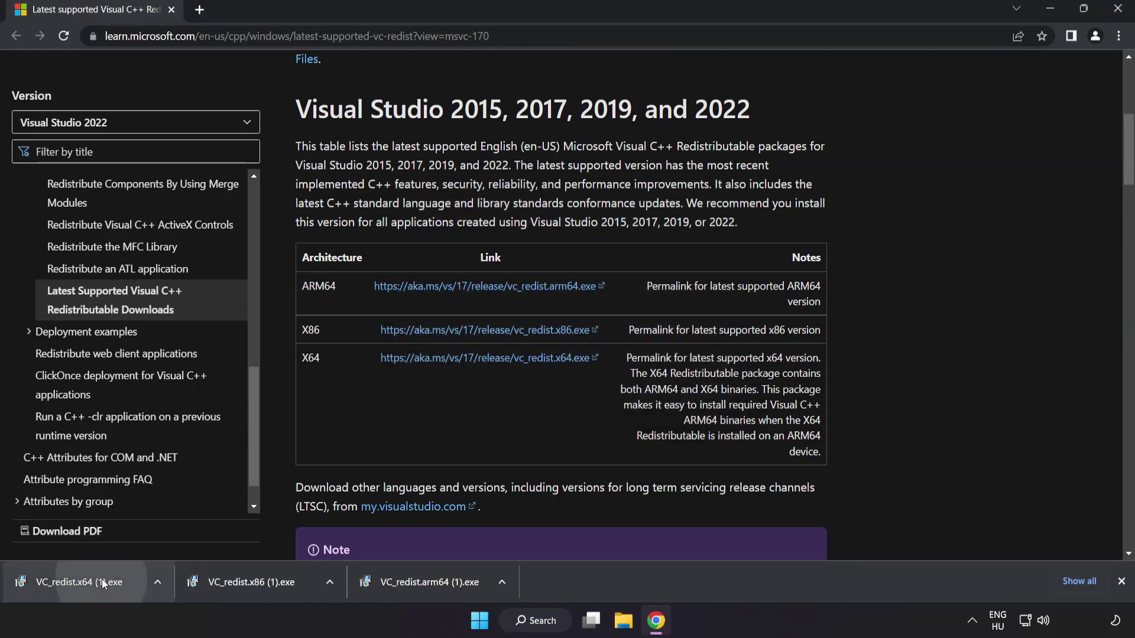
{"action": "left_click", "coordinate": [102, 582]}
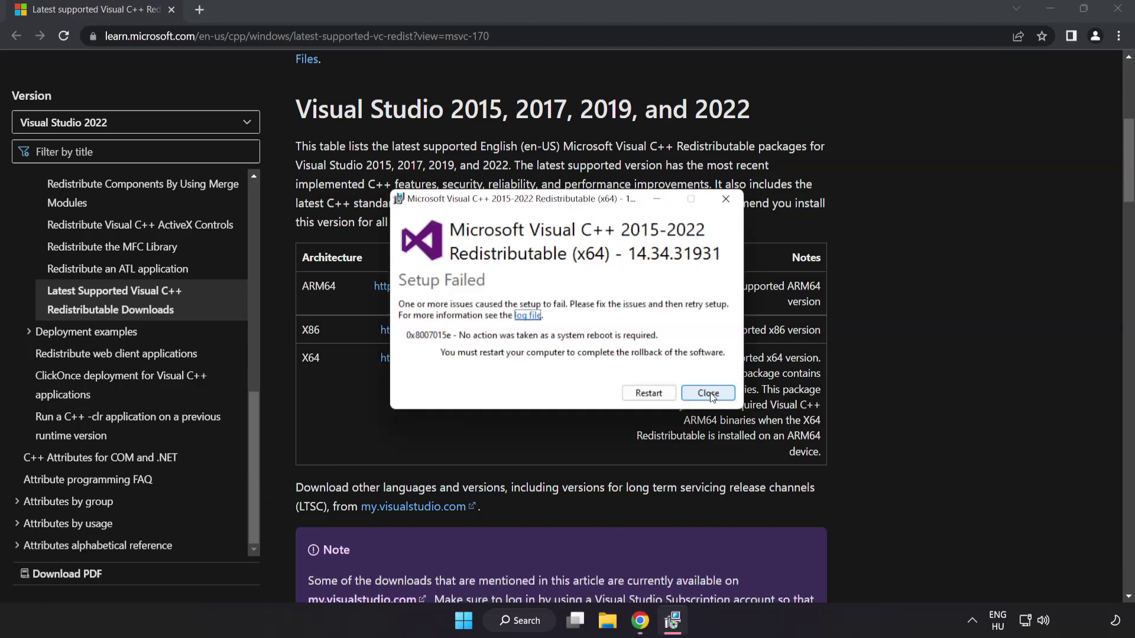
{"action": "left_click", "coordinate": [709, 394]}
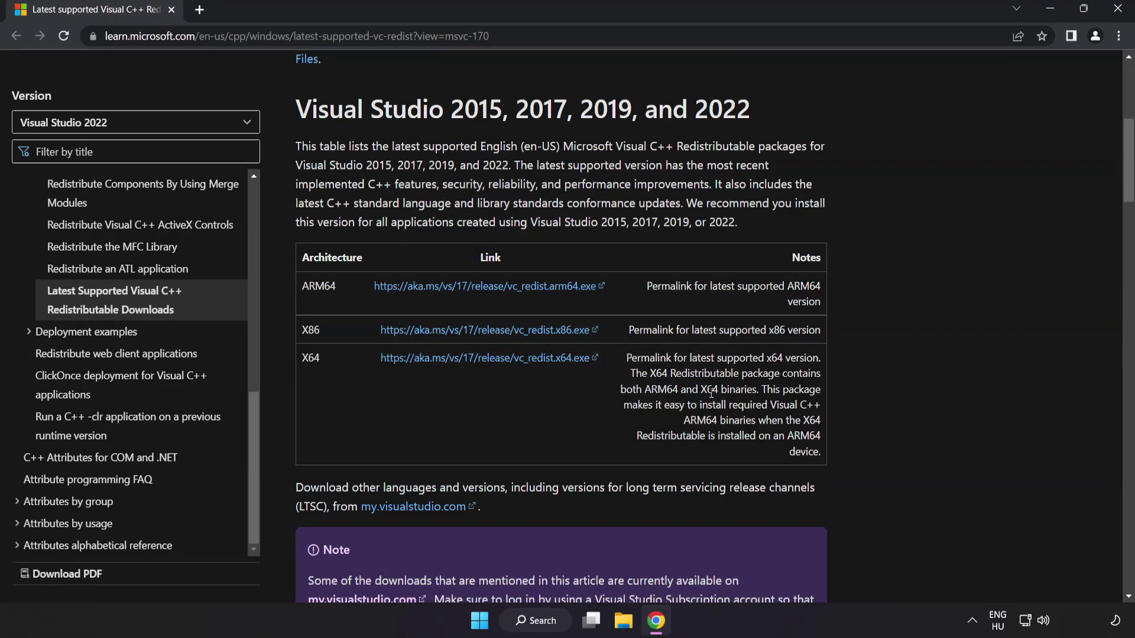
{"action": "left_click", "coordinate": [1115, 14]}
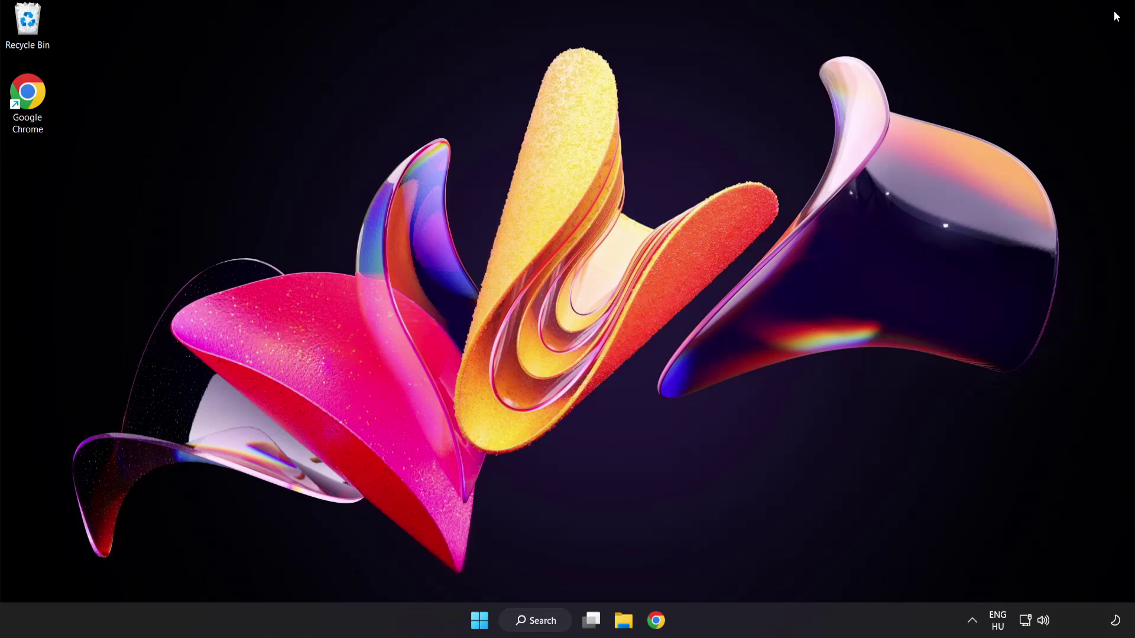
Search for cmd and launch Command Prompt as administrator
{"action": "left_click", "coordinate": [537, 625]}
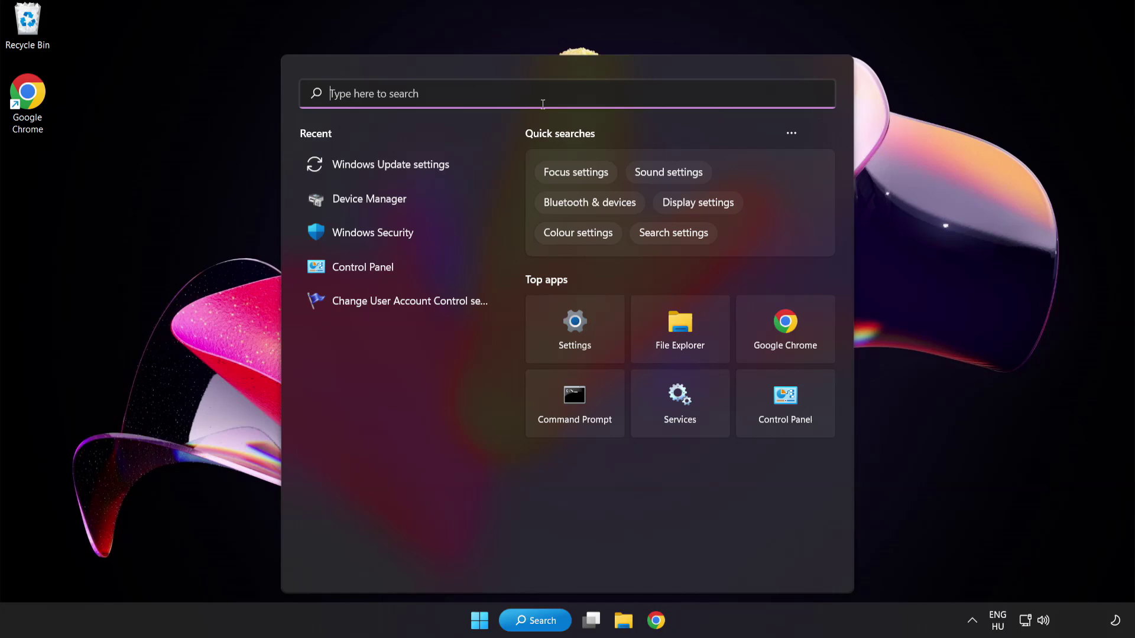
{"action": "type", "text": "cmd"}
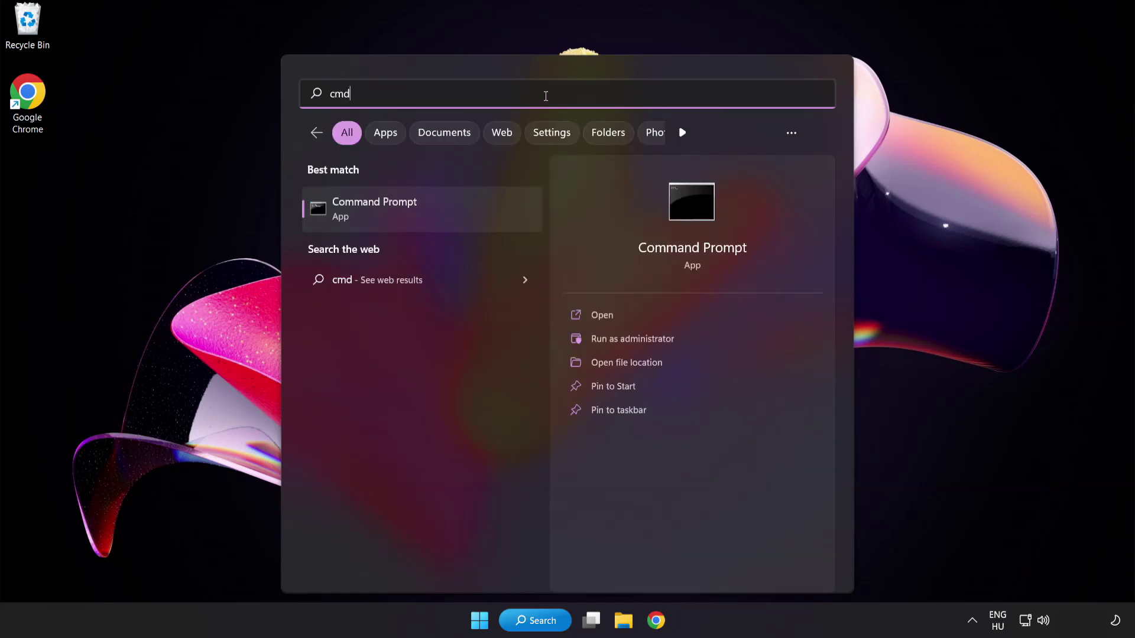
{"action": "right_click", "coordinate": [425, 219]}
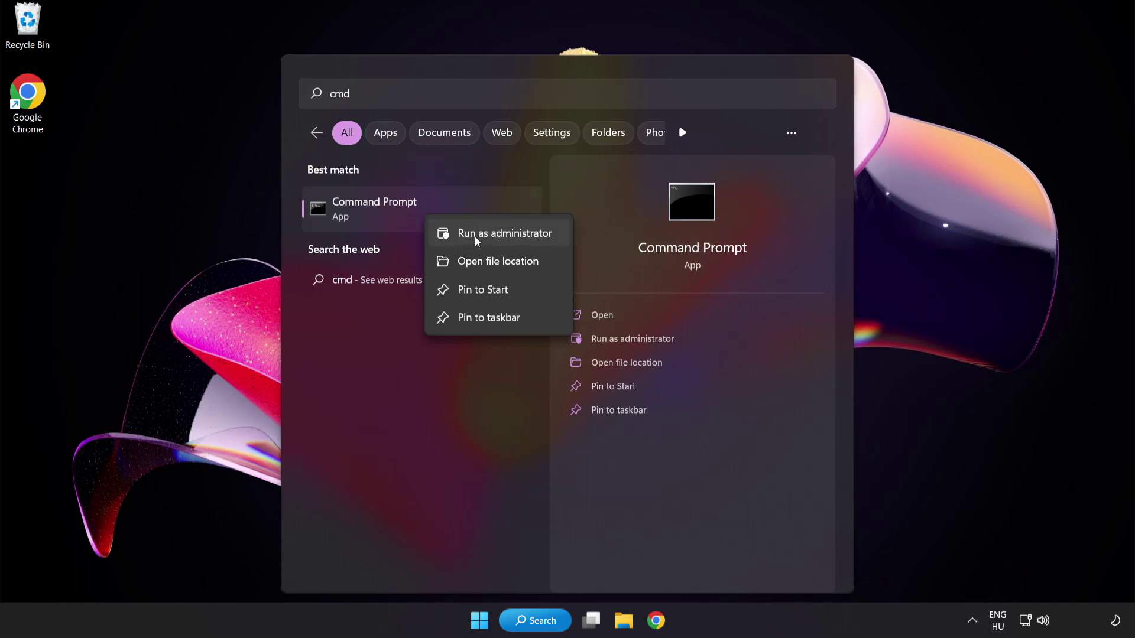
{"action": "left_click", "coordinate": [478, 237]}
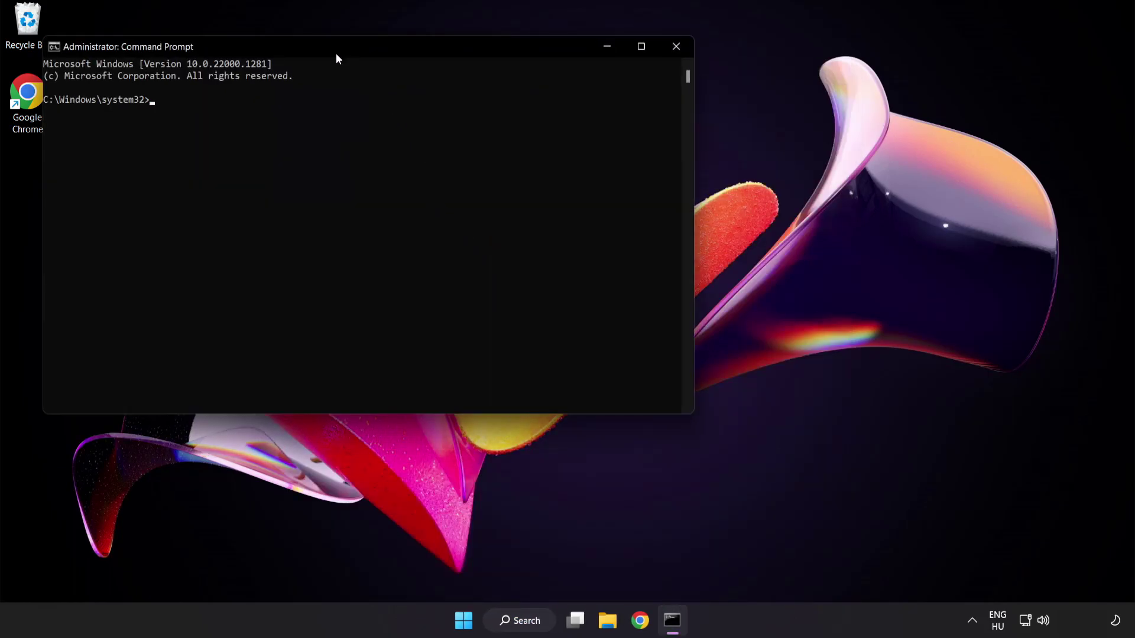
{"action": "left_click_drag", "start_coordinate": [323, 47], "coordinate": [494, 113]}
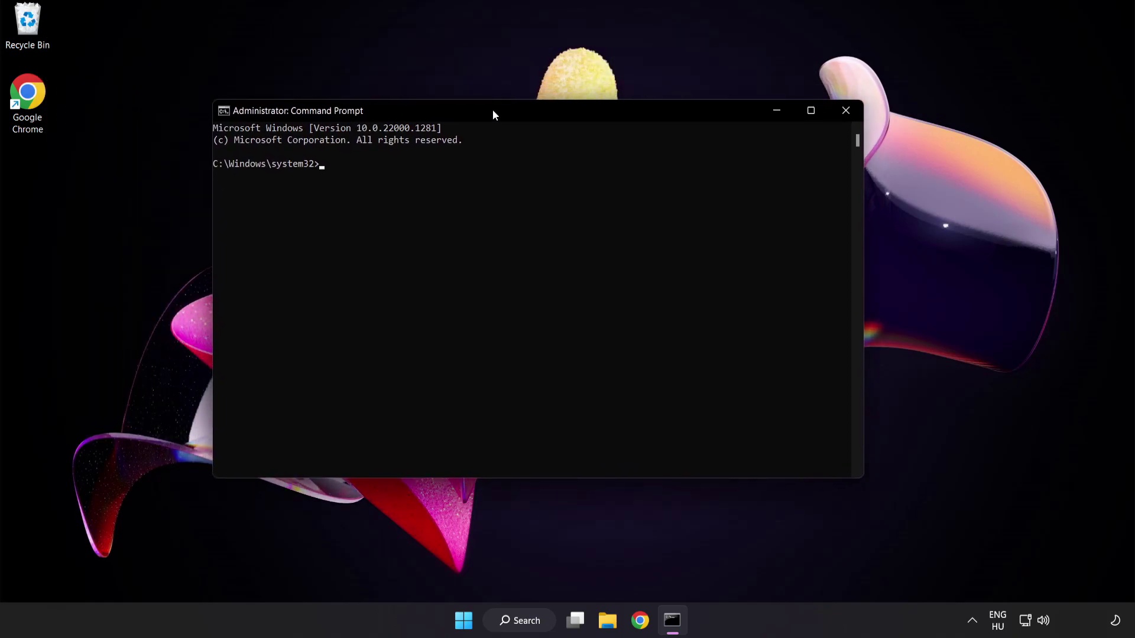
Run sfc /scannow in the administrator Command Prompt
{"action": "type", "text": "s"}
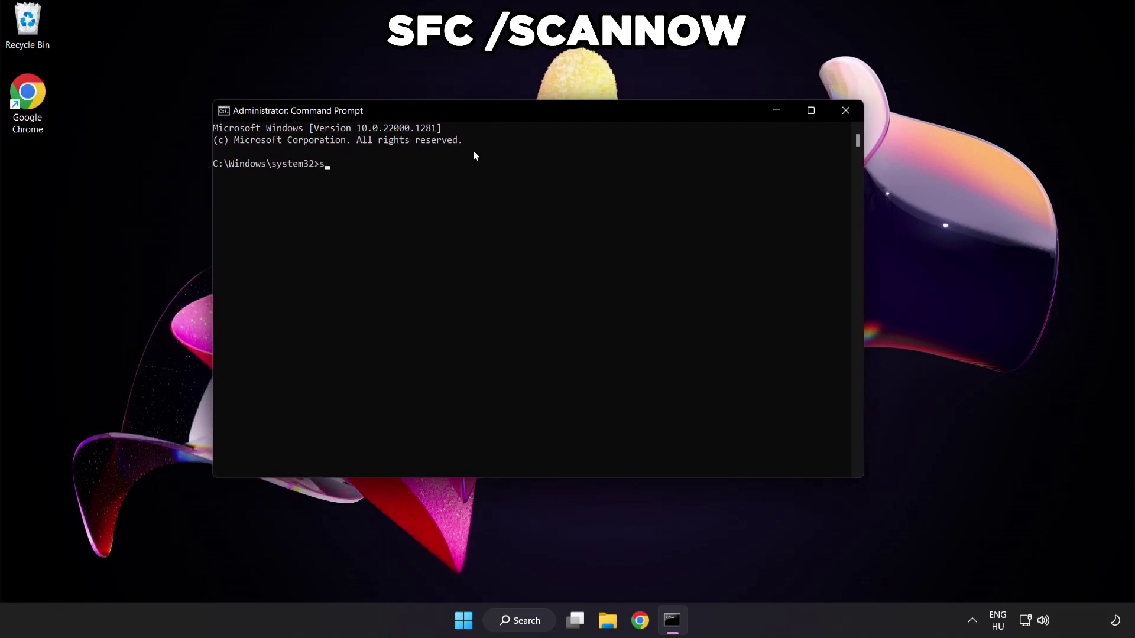
{"action": "type", "text": "fc /sc"}
{"action": "type", "text": "annow"}
{"action": "key", "text": "Return"}
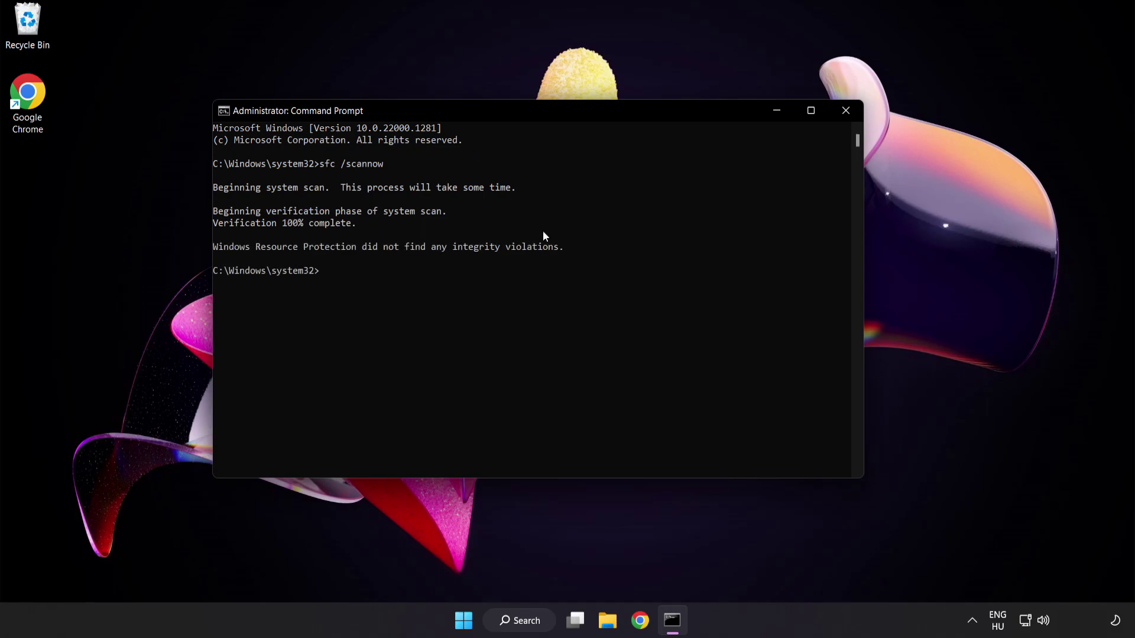
{"action": "left_click", "coordinate": [843, 113]}
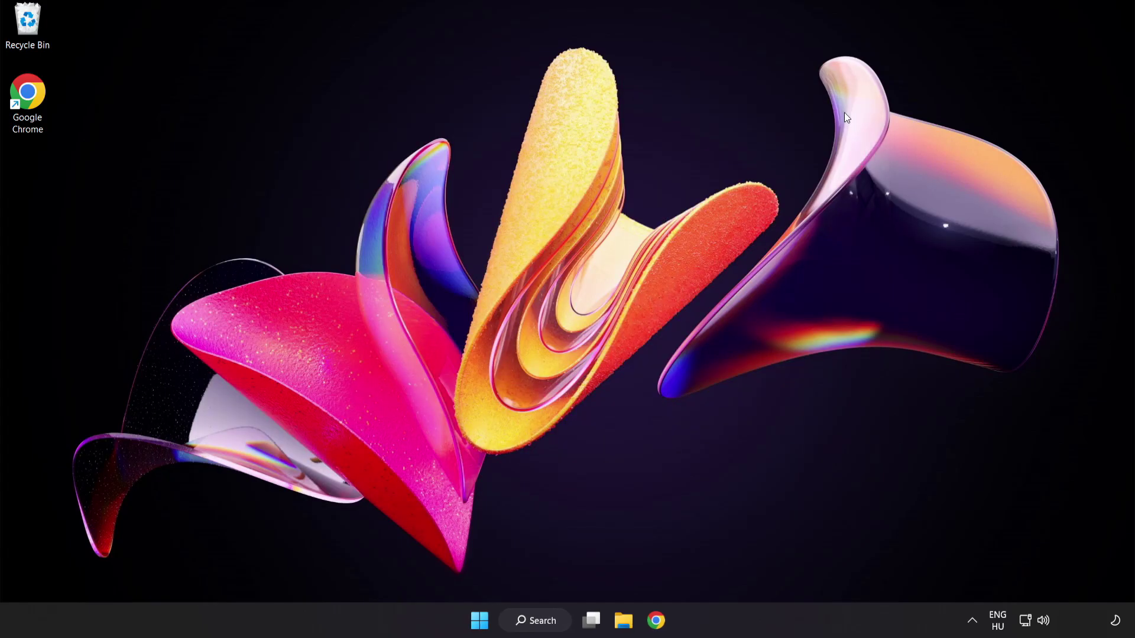
{"action": "left_click", "coordinate": [480, 620]}
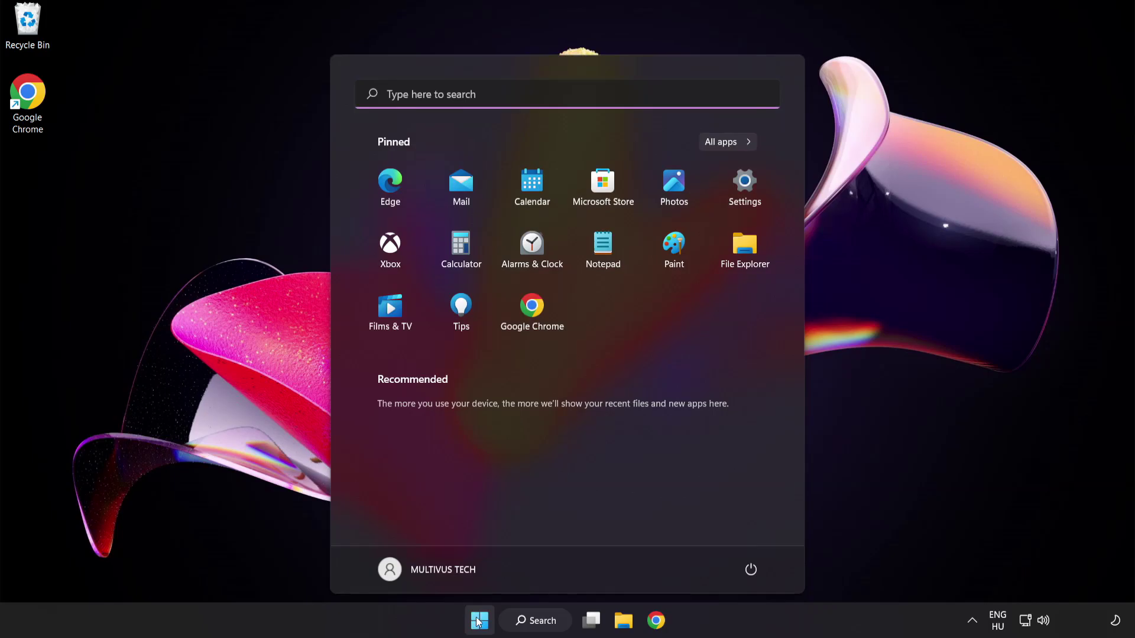
{"action": "left_click", "coordinate": [752, 569]}
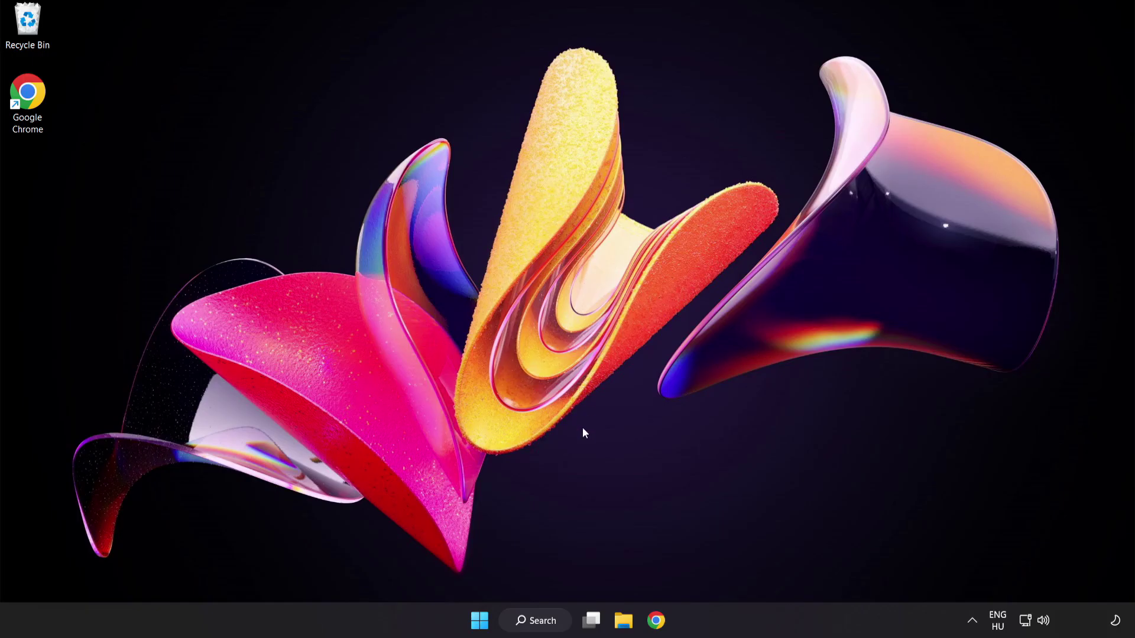
Search for 'security' and open the Windows Security app
{"action": "left_click", "coordinate": [547, 624]}
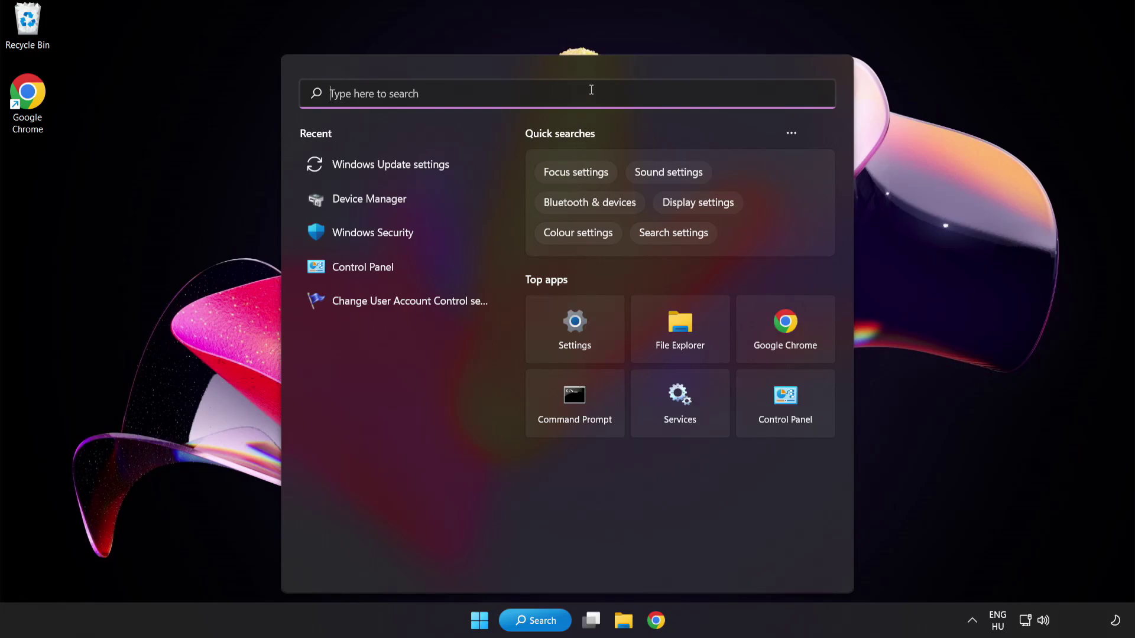
{"action": "type", "text": "security"}
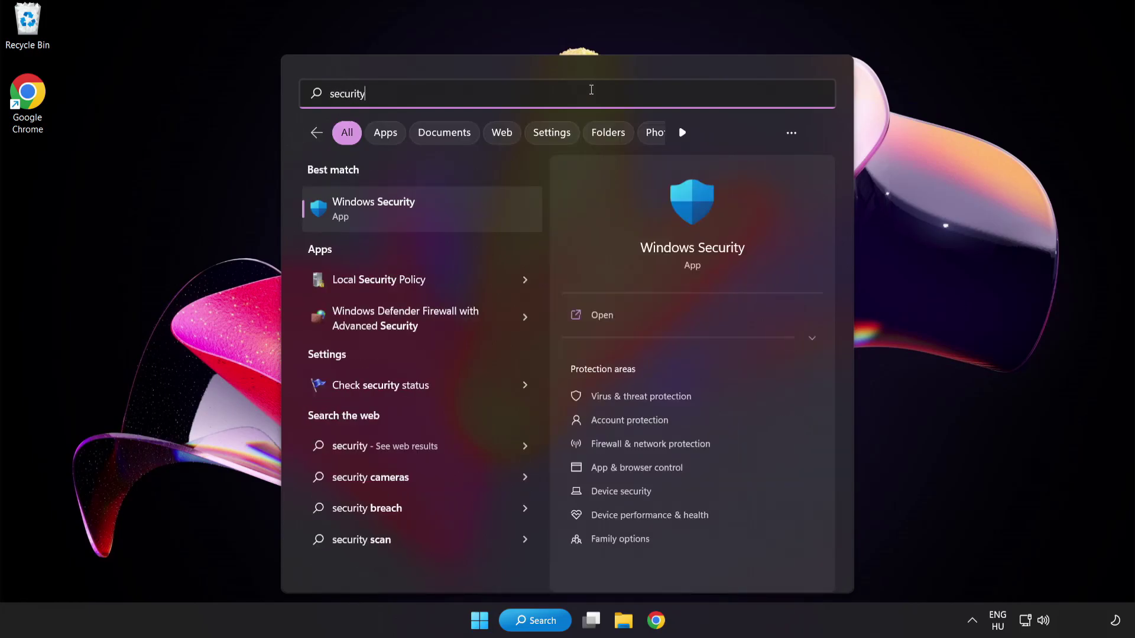
{"action": "left_click", "coordinate": [429, 212]}
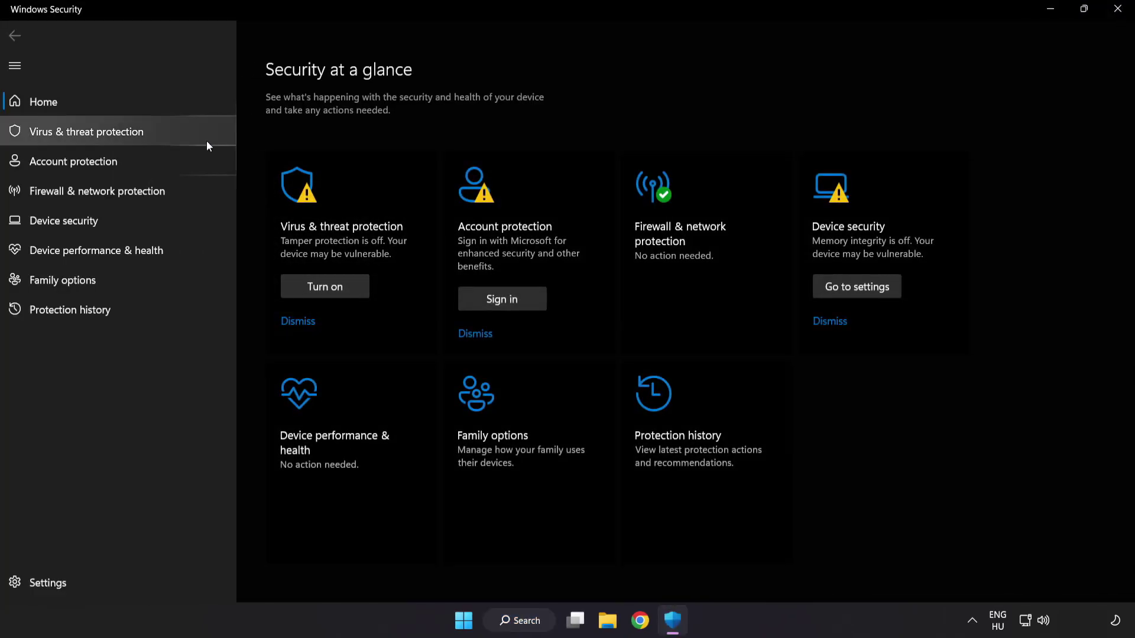
Open Virus & threat protection settings and scroll down to the Exclusions section
{"action": "left_click", "coordinate": [118, 132]}
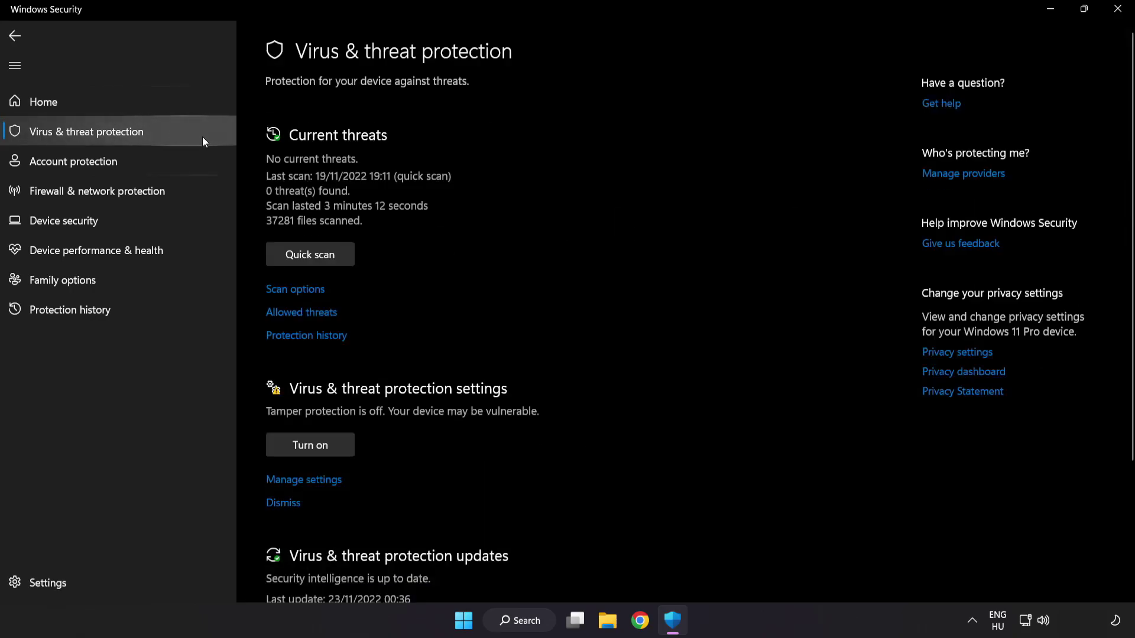
{"action": "scroll", "coordinate": [716, 170], "scroll_direction": "down", "scroll_amount": 3}
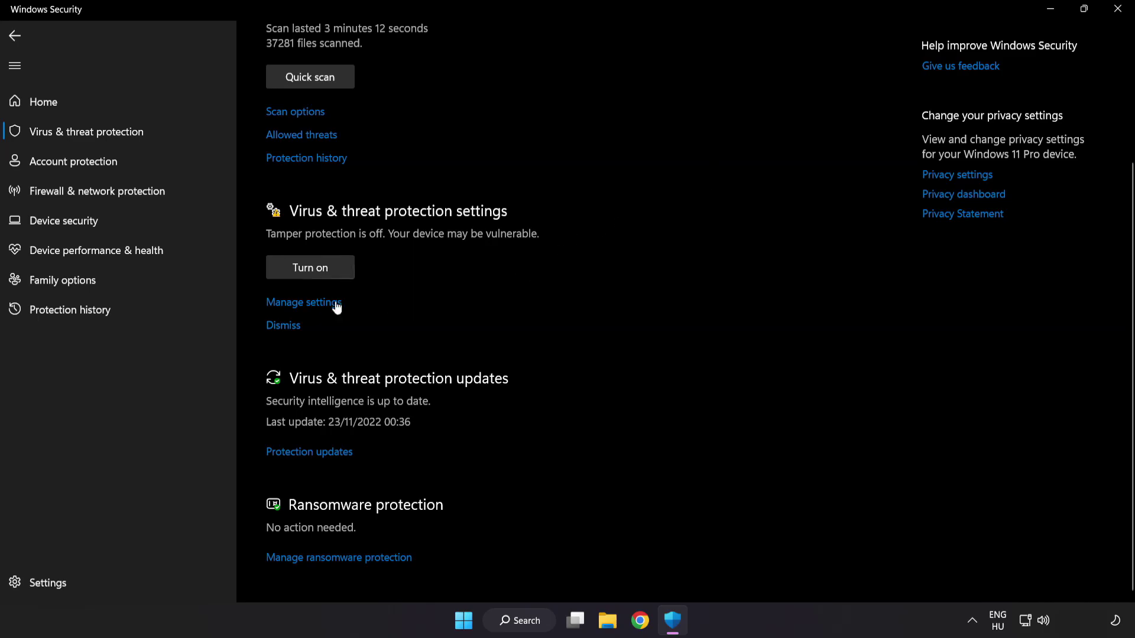
{"action": "left_click", "coordinate": [312, 303]}
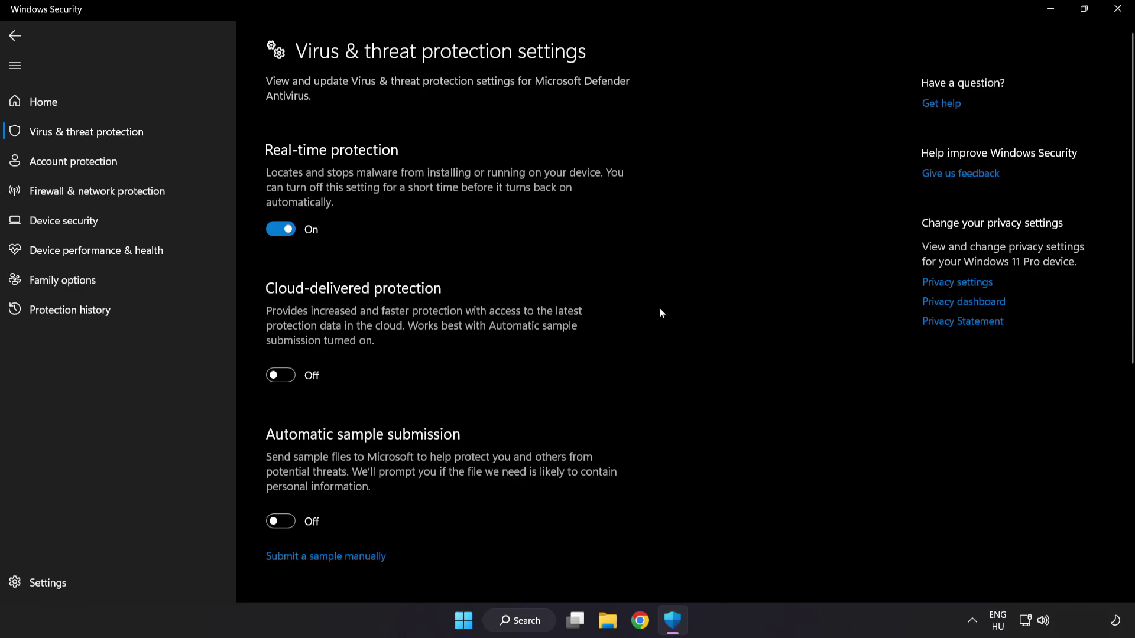
{"action": "scroll", "coordinate": [658, 308], "scroll_direction": "down", "scroll_amount": 3}
{"action": "scroll", "coordinate": [660, 307], "scroll_direction": "down", "scroll_amount": 4}
{"action": "scroll", "coordinate": [660, 307], "scroll_direction": "down", "scroll_amount": 1}
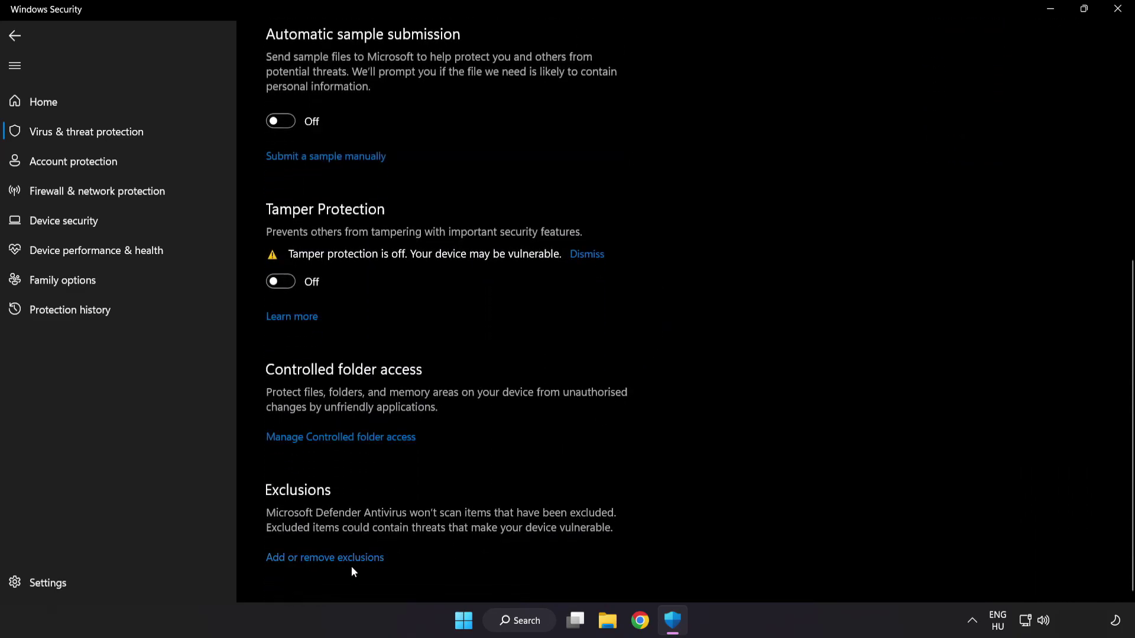
Open Defender exclusions and choose to add a File exclusion
{"action": "left_click", "coordinate": [331, 559]}
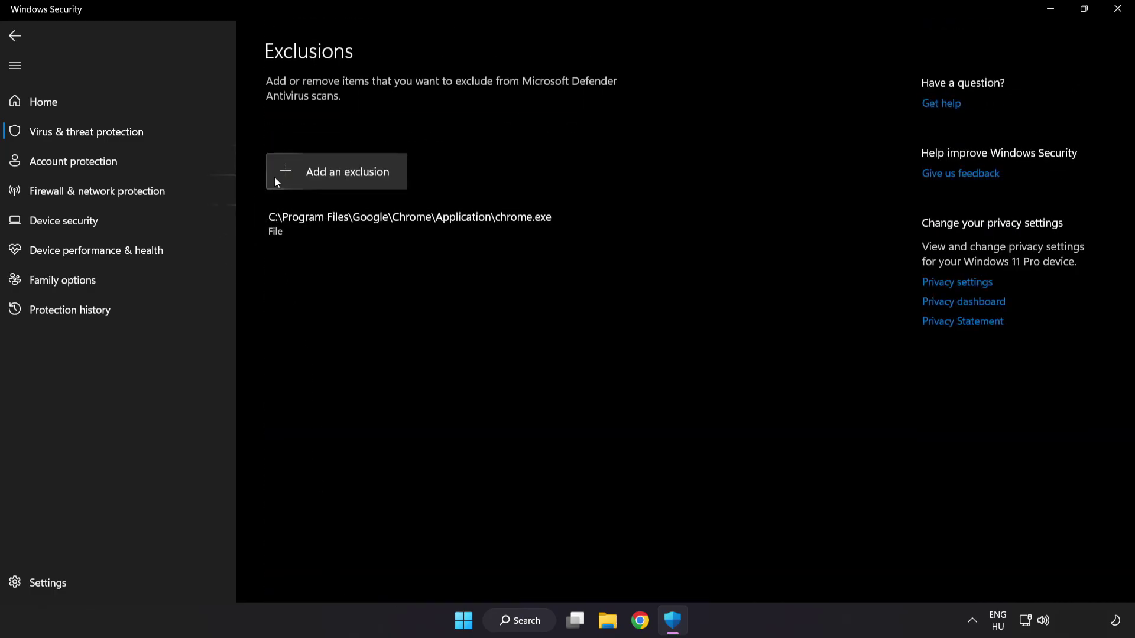
{"action": "left_click", "coordinate": [339, 180]}
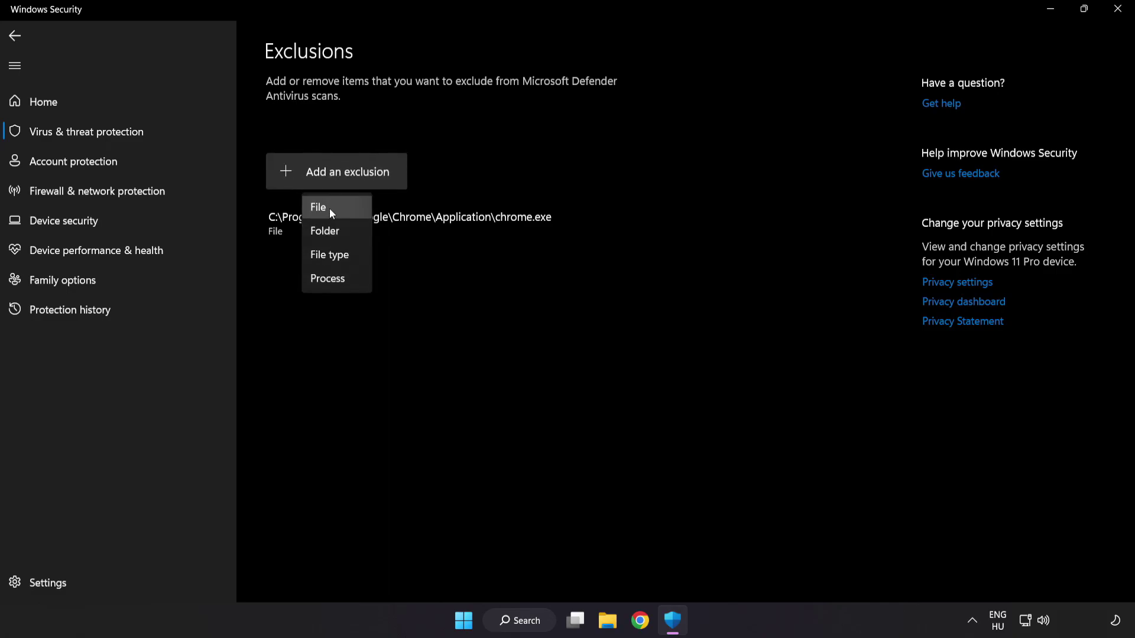
{"action": "left_click", "coordinate": [330, 210]}
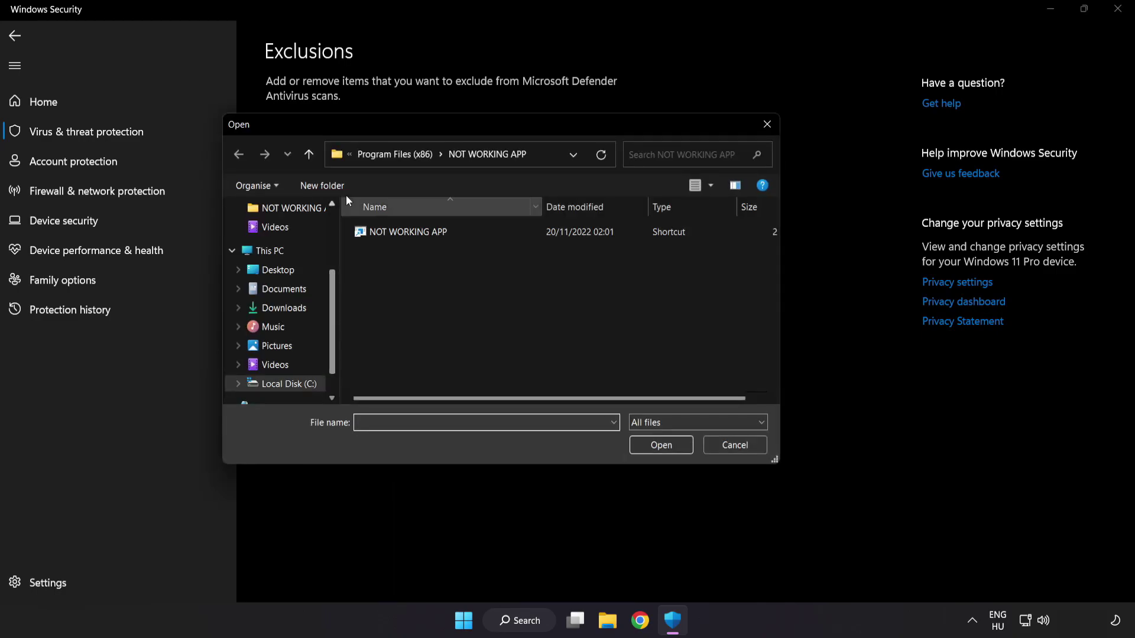
Select the shortcut in C:\Program Files (x86)\NOT WORKING APP as the excluded file
{"action": "left_click", "coordinate": [362, 158]}
{"action": "left_click", "coordinate": [371, 154]}
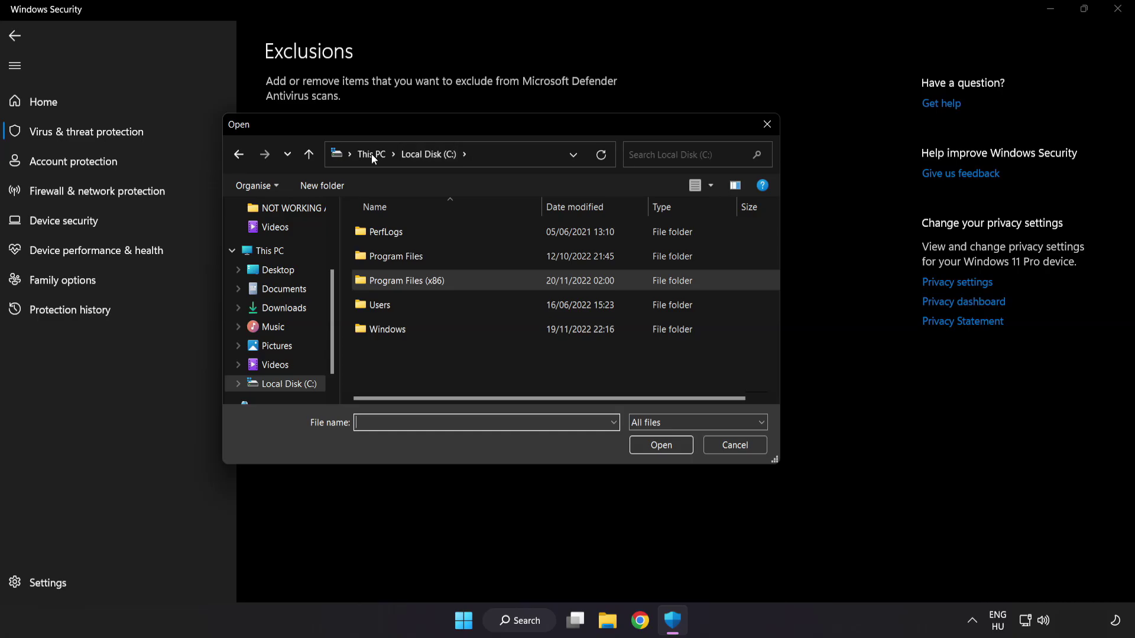
{"action": "left_click", "coordinate": [374, 153]}
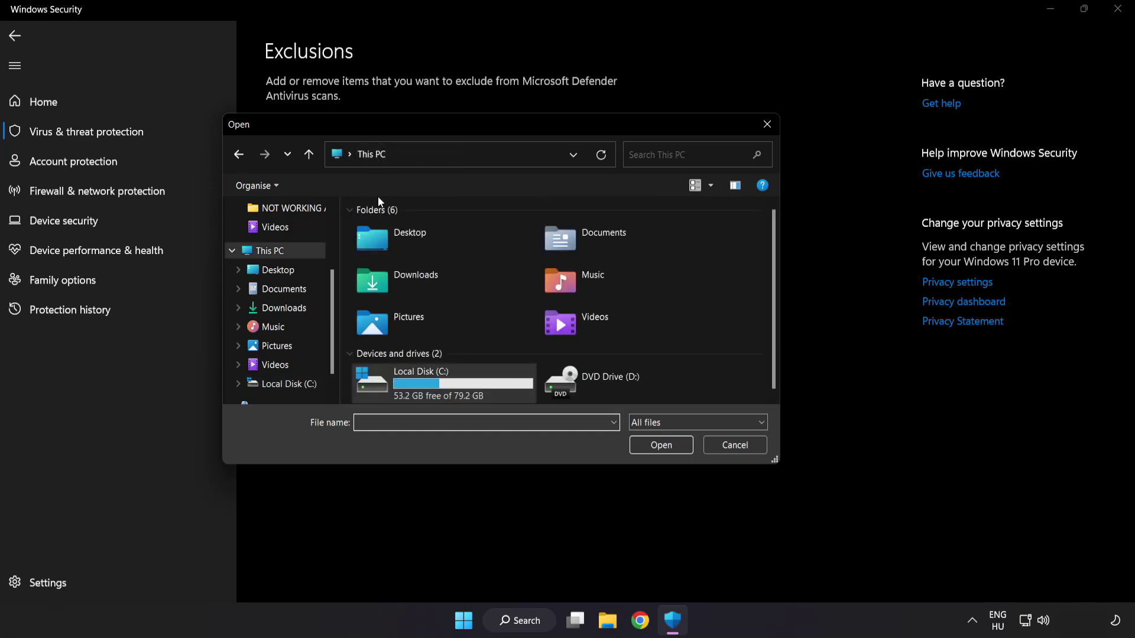
{"action": "double_click", "coordinate": [423, 387]}
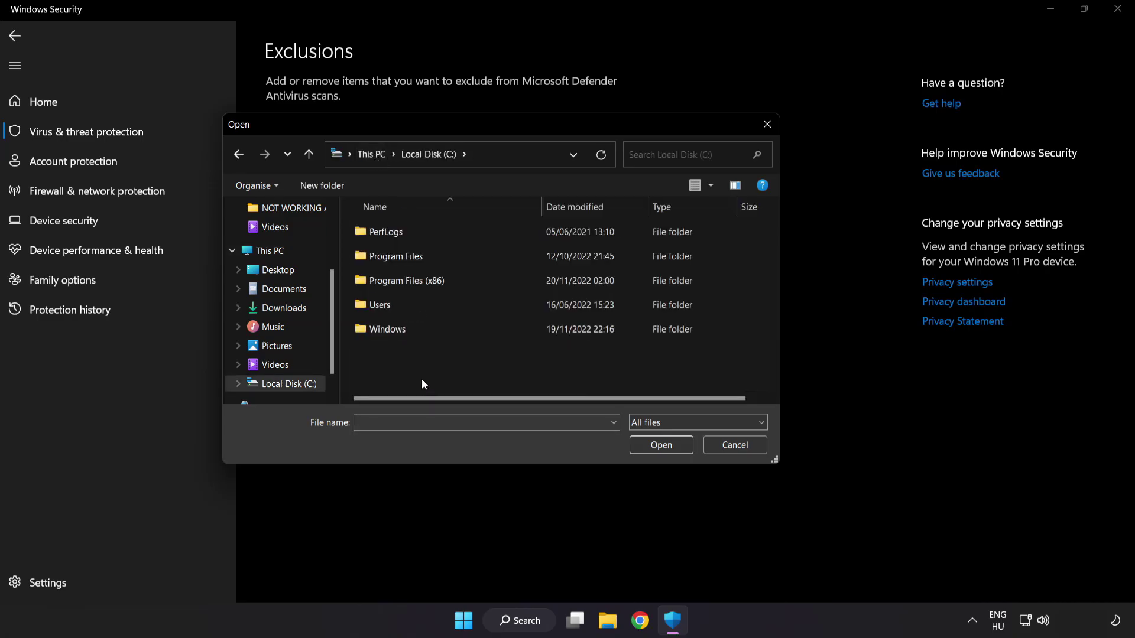
{"action": "double_click", "coordinate": [437, 280]}
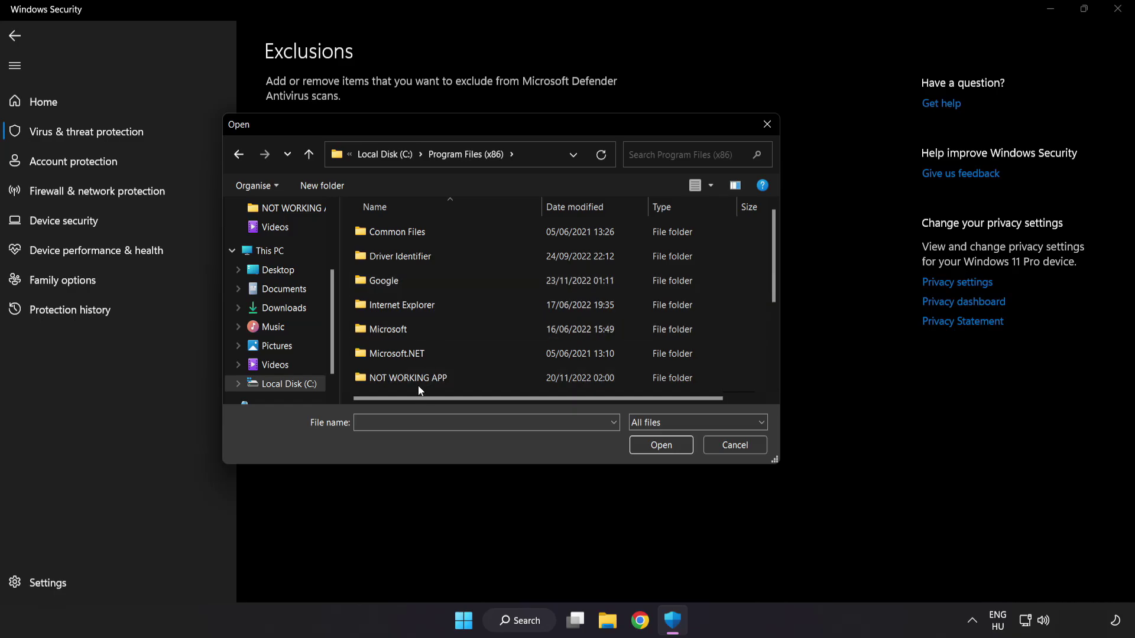
{"action": "scroll", "coordinate": [421, 361], "scroll_direction": "down", "scroll_amount": 1}
{"action": "left_click", "coordinate": [437, 307]}
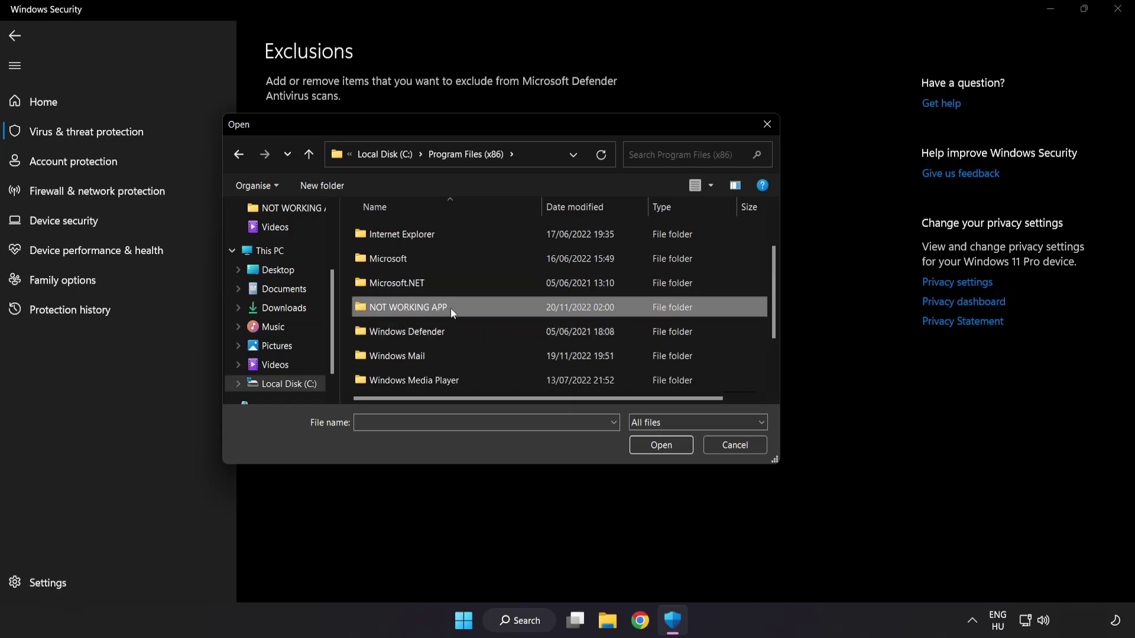
{"action": "double_click", "coordinate": [451, 307]}
{"action": "left_click", "coordinate": [414, 233]}
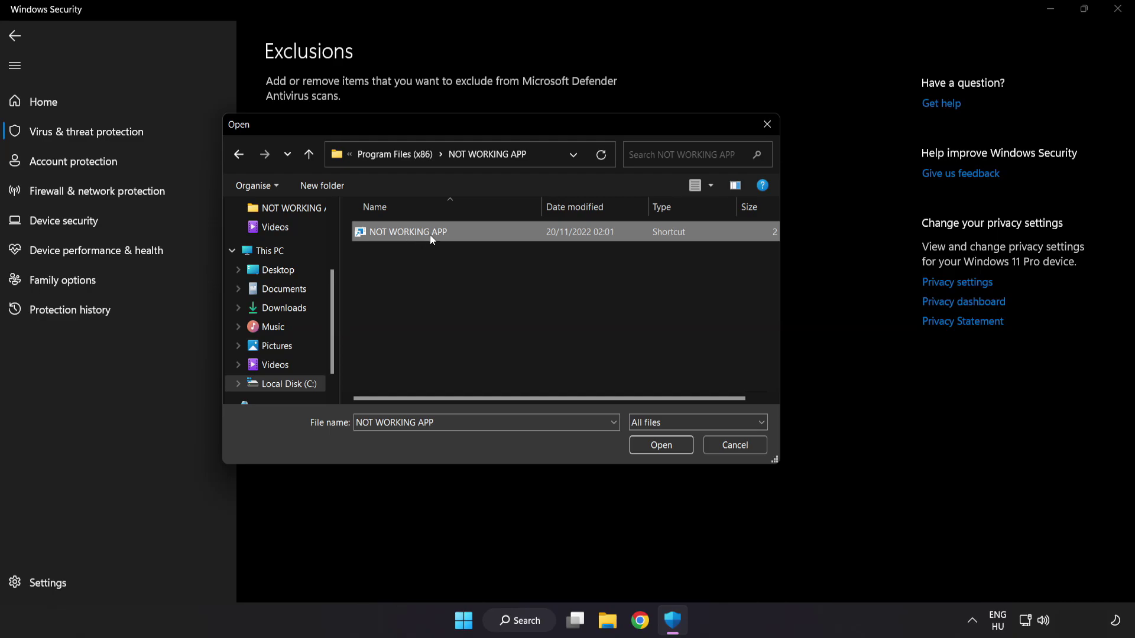
{"action": "left_click", "coordinate": [663, 450]}
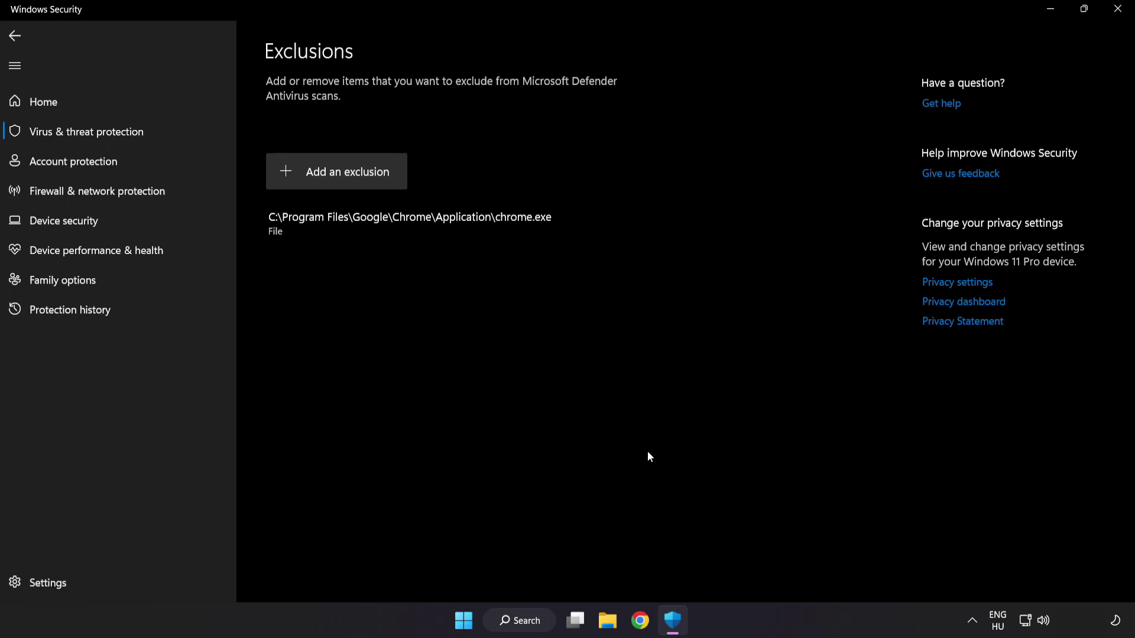
Close Windows Security and show the Start menu's power options for restarting
{"action": "left_click", "coordinate": [1113, 17]}
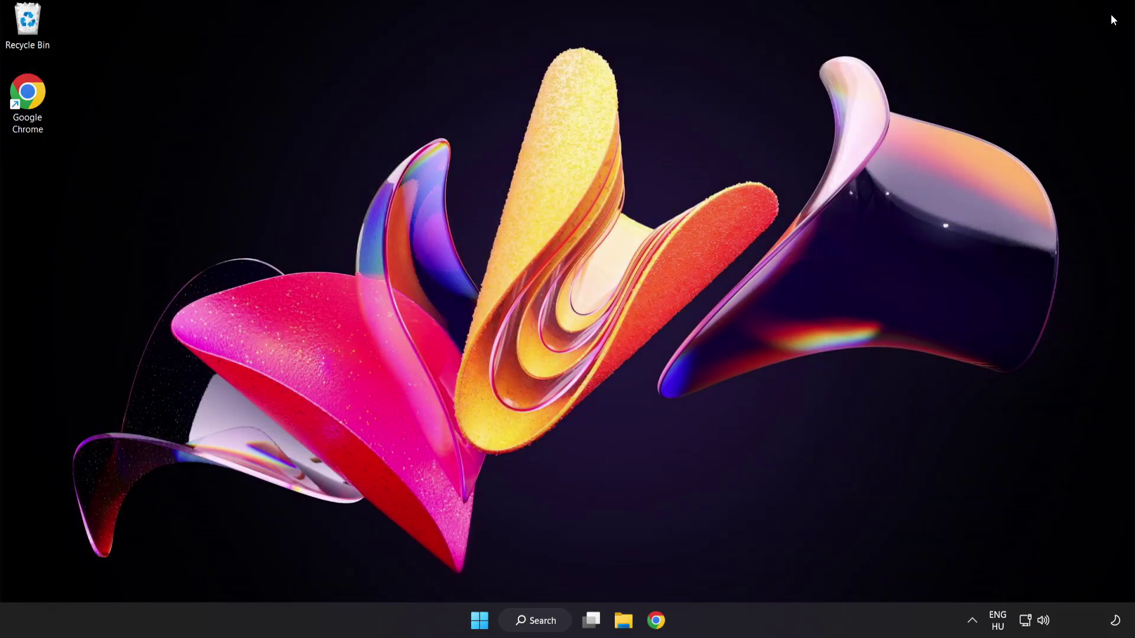
{"action": "key", "text": "super"}
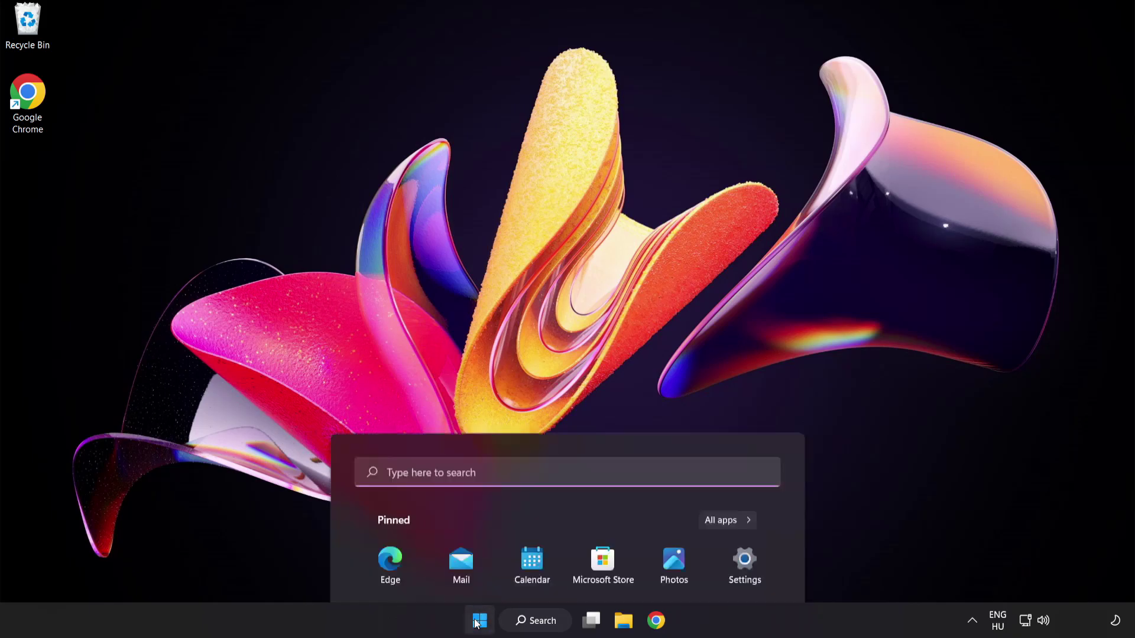
{"action": "left_click", "coordinate": [751, 569]}
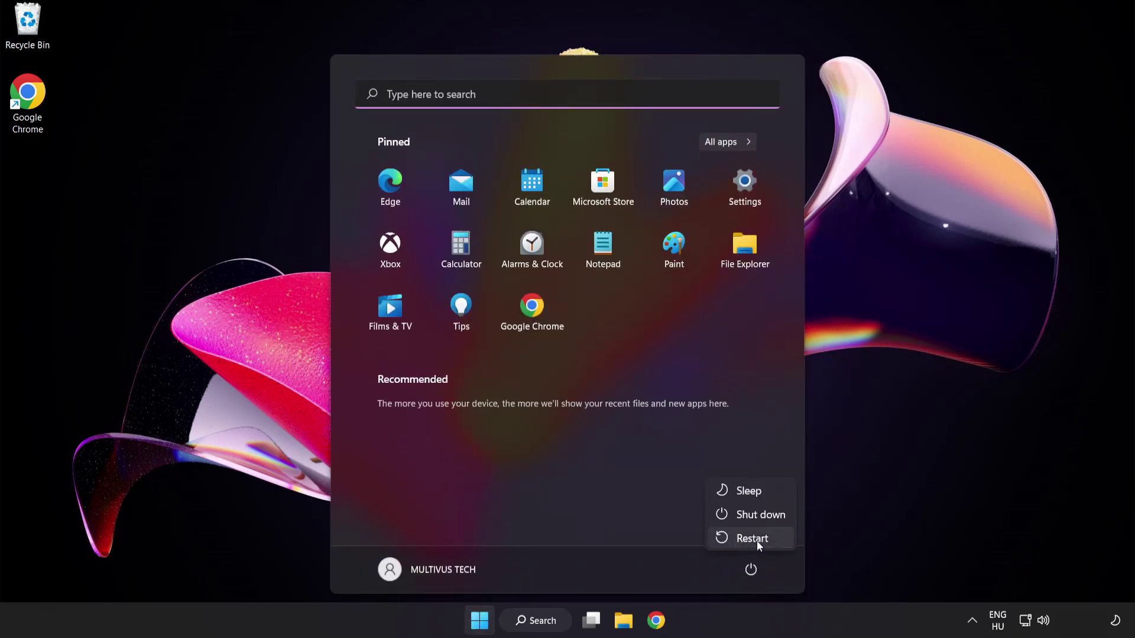